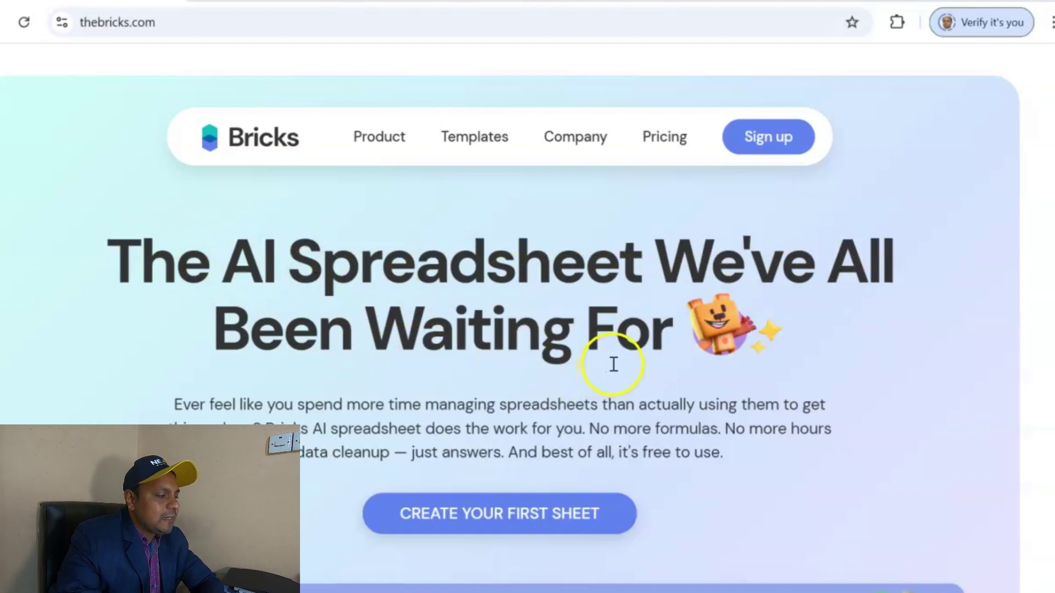
Enter the Bricks workspace from its homepage and create a new file under the private files
scroll(614, 364, "down", 2)
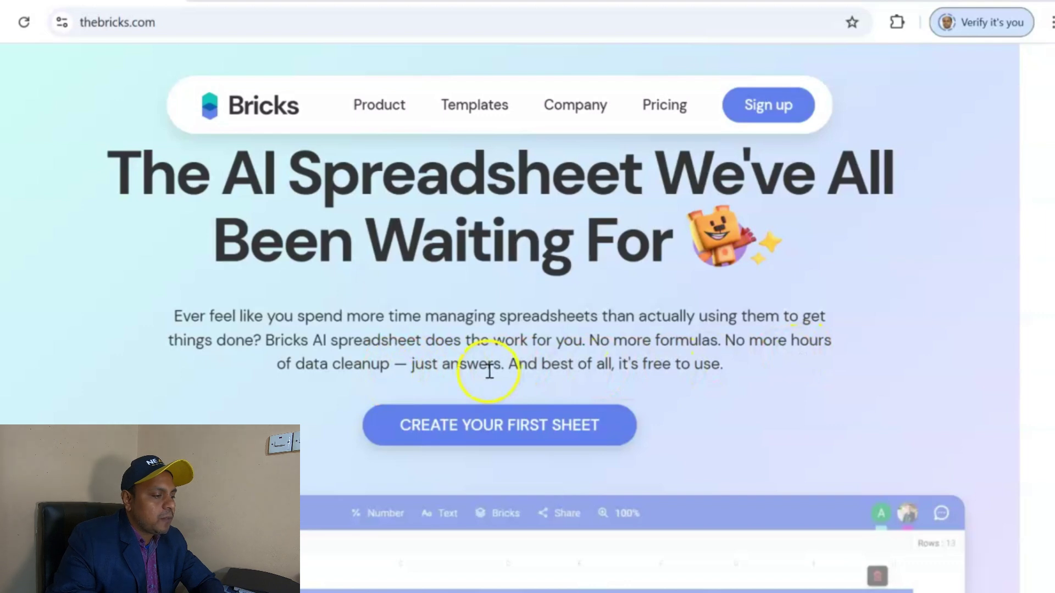
left_click(480, 433)
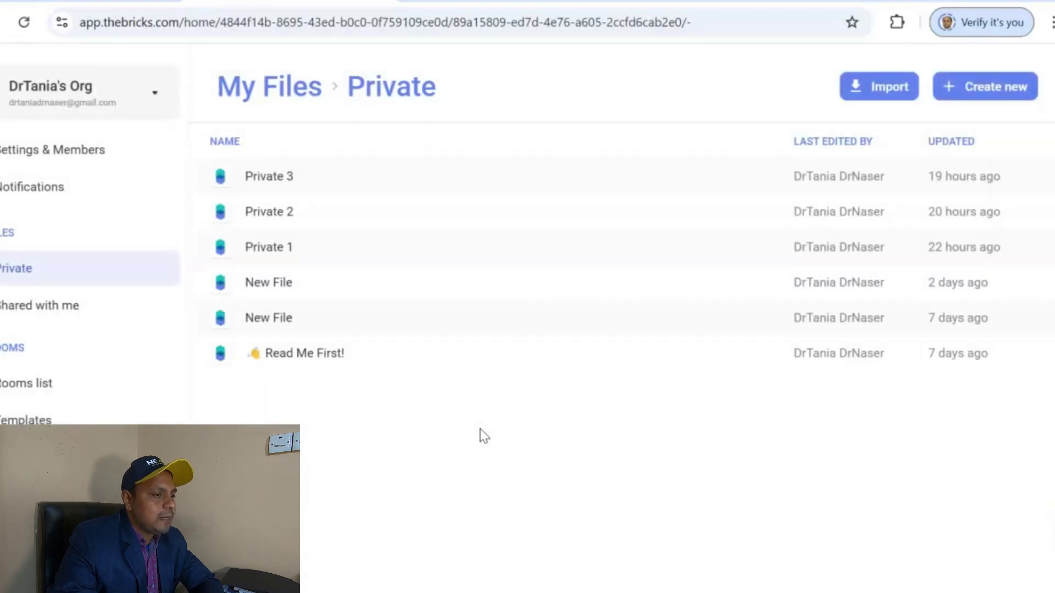
left_click(950, 98)
left_click(946, 126)
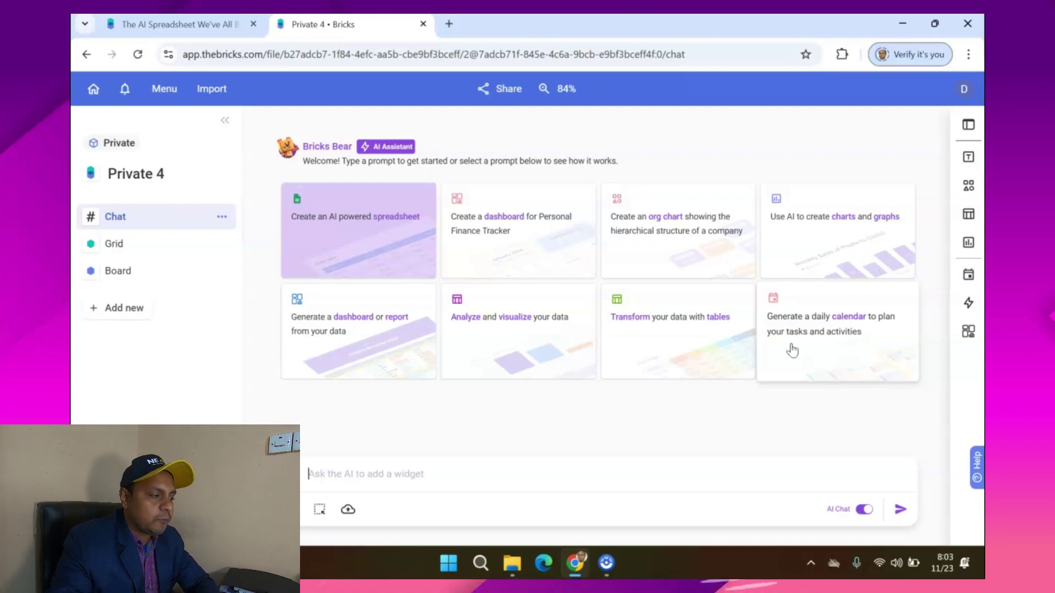
Import Meta_Analysis_Test from the Downloads folder through the "Analyze and visualize your data" starter
left_click(750, 347)
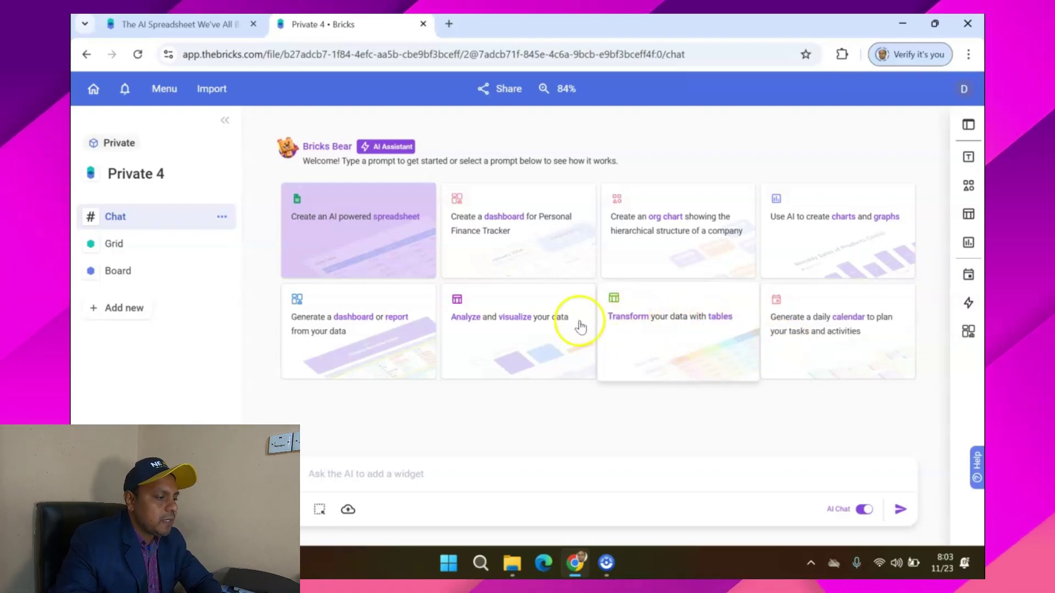
left_click(517, 319)
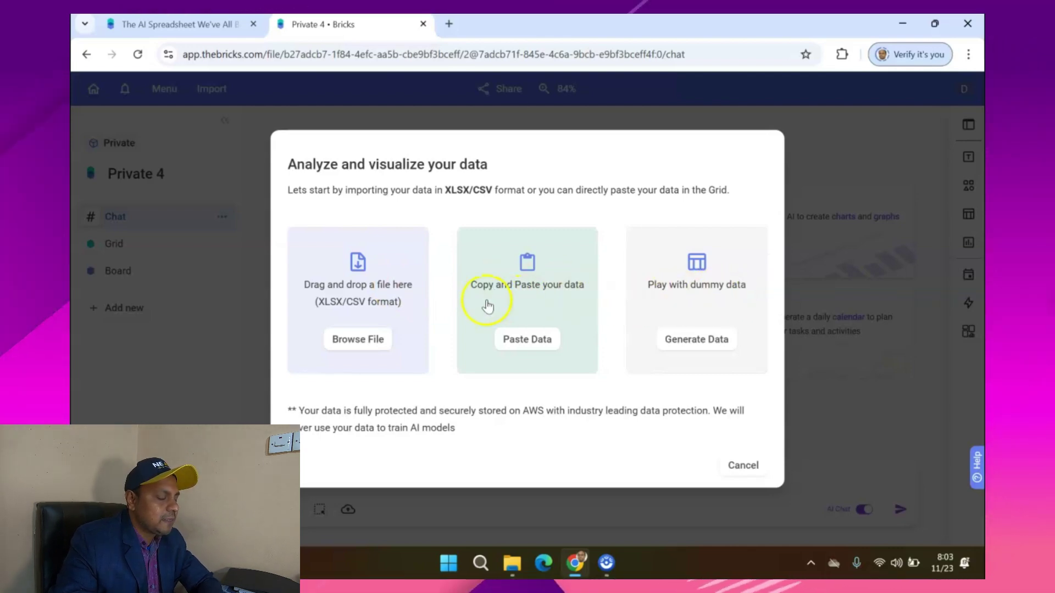
left_click(344, 341)
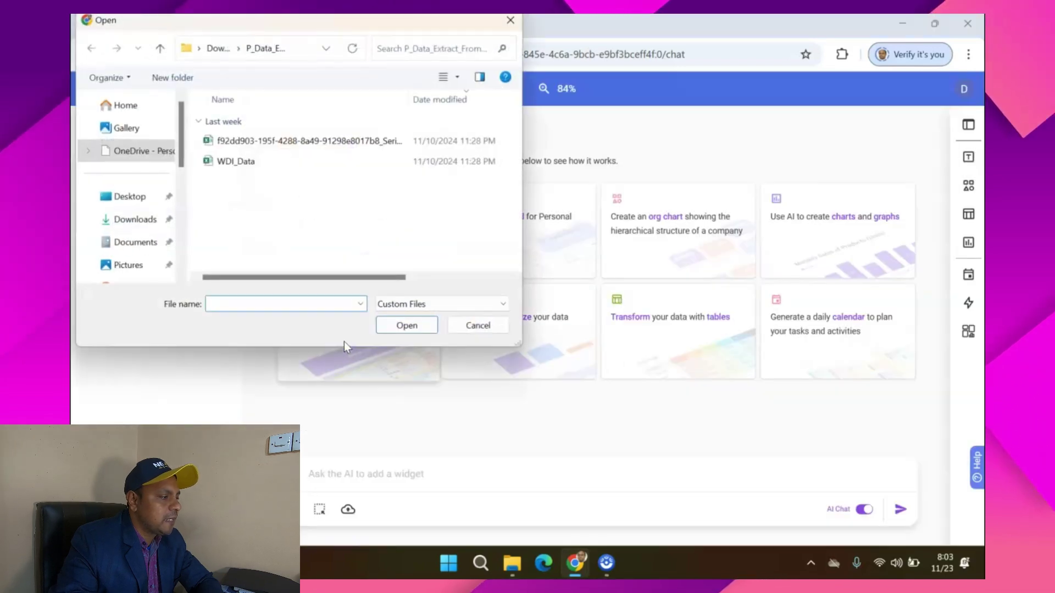
left_click(157, 50)
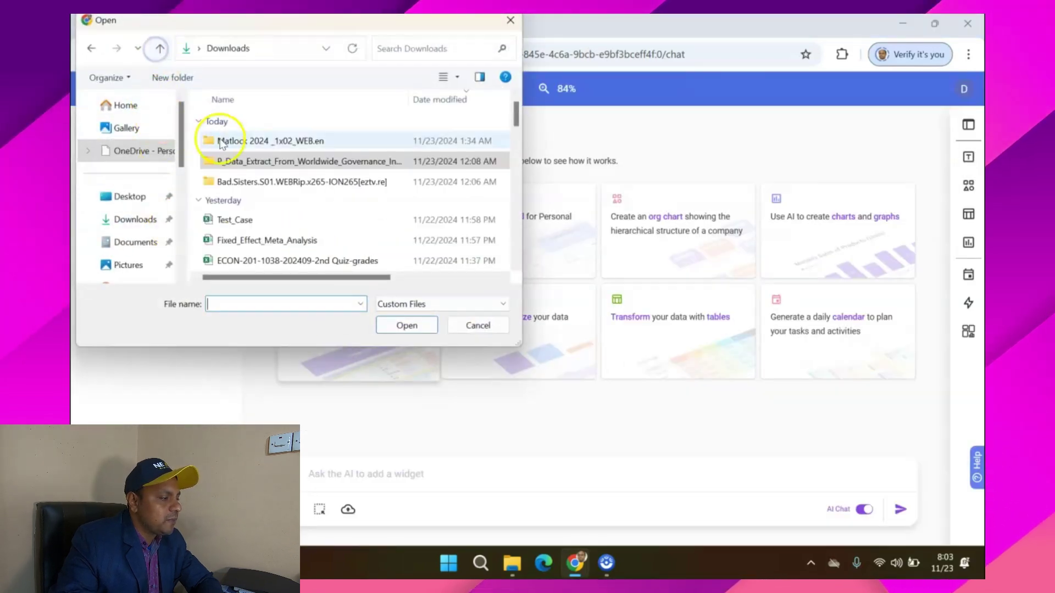
scroll(252, 192, "down", 1)
left_click(257, 219)
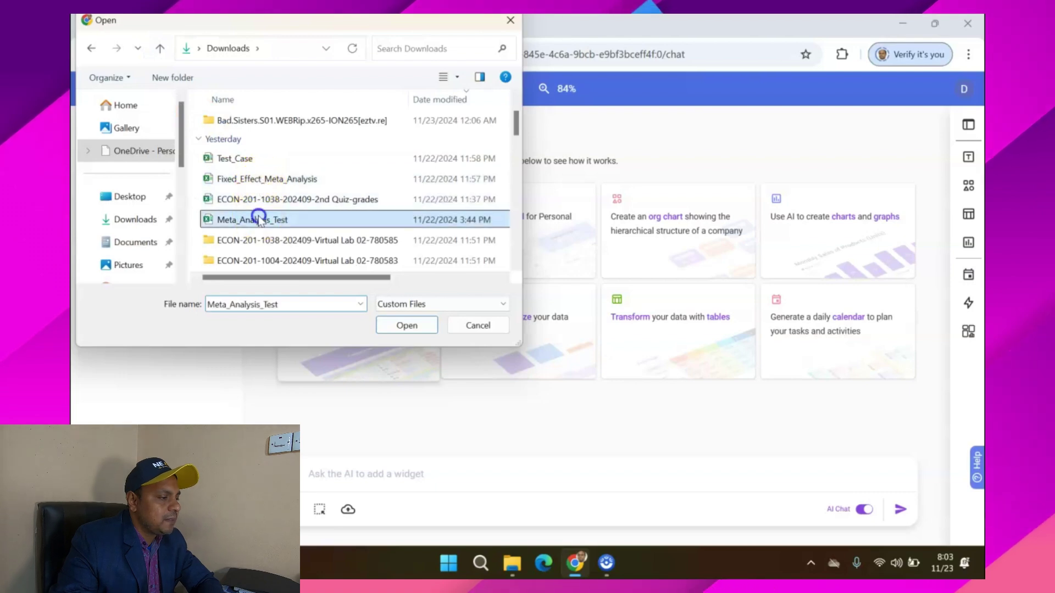
left_click(409, 325)
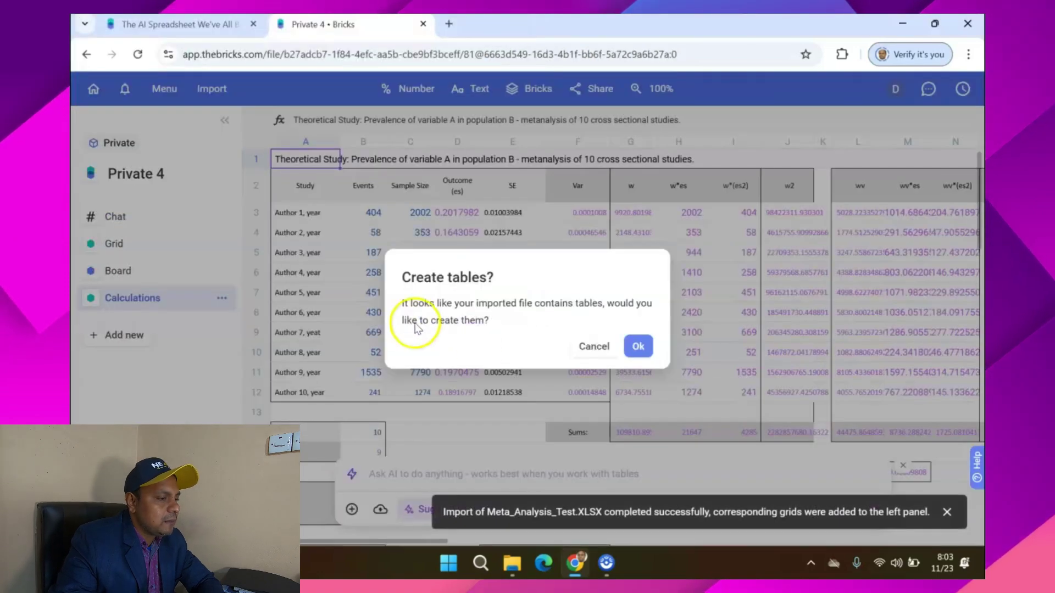
Accept creating tables from the imported Calculations sheet and look over the data
left_click(638, 347)
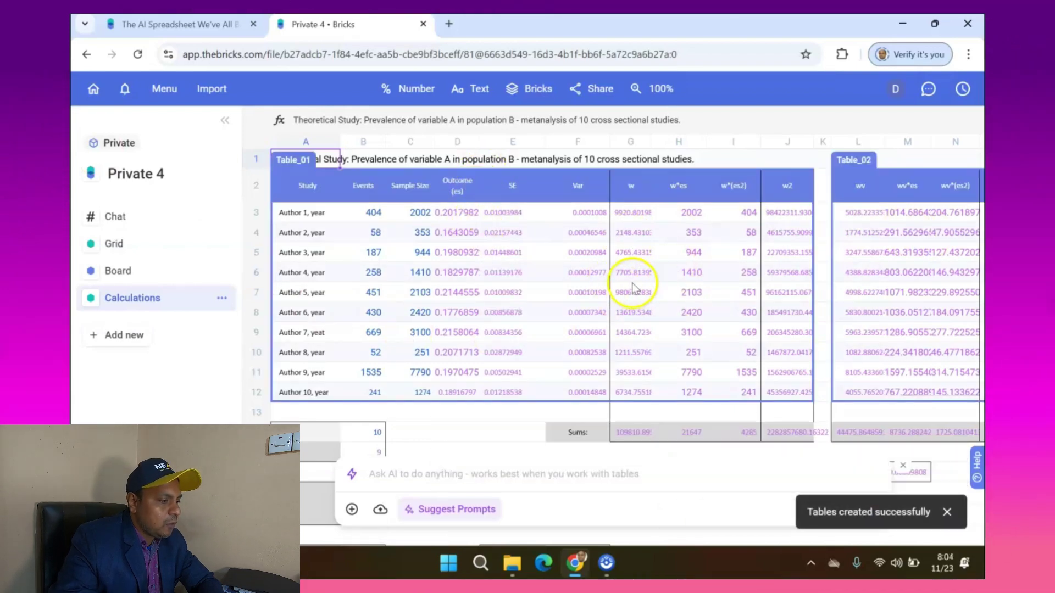
scroll(634, 286, "down", 5)
scroll(634, 286, "up", 5)
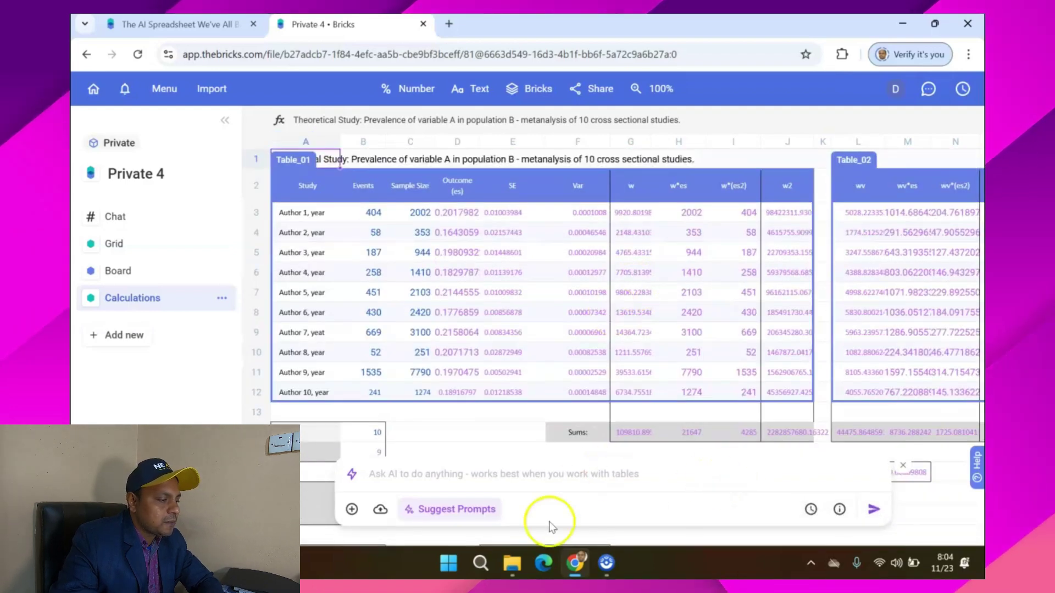
Ask the AI to "create a forest plot from effect size and SE from Table_01", linking the suggested Table_01 entity
left_click(438, 475)
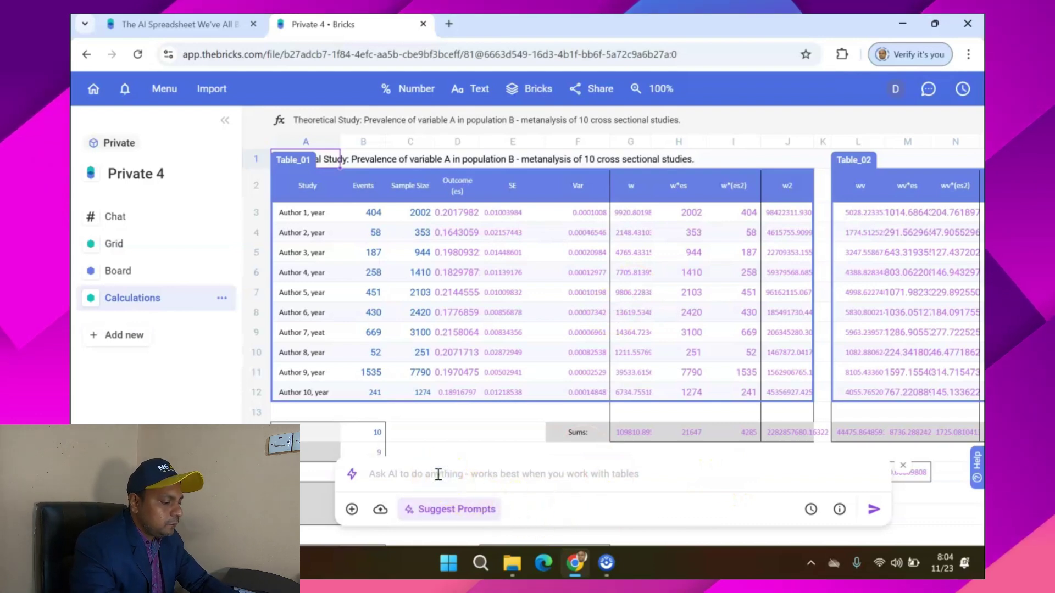
type("c")
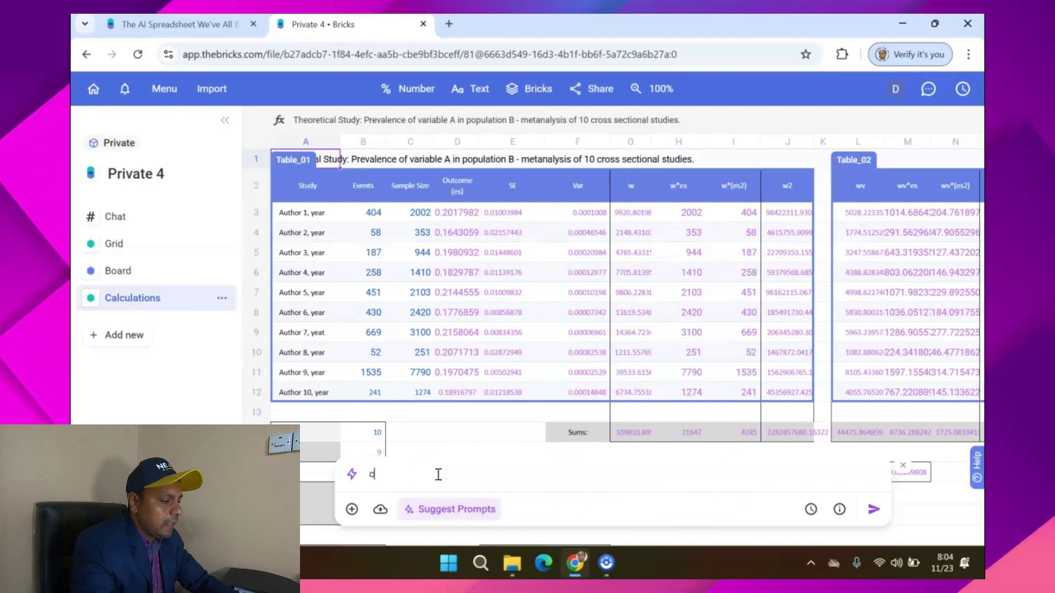
type("reate a ")
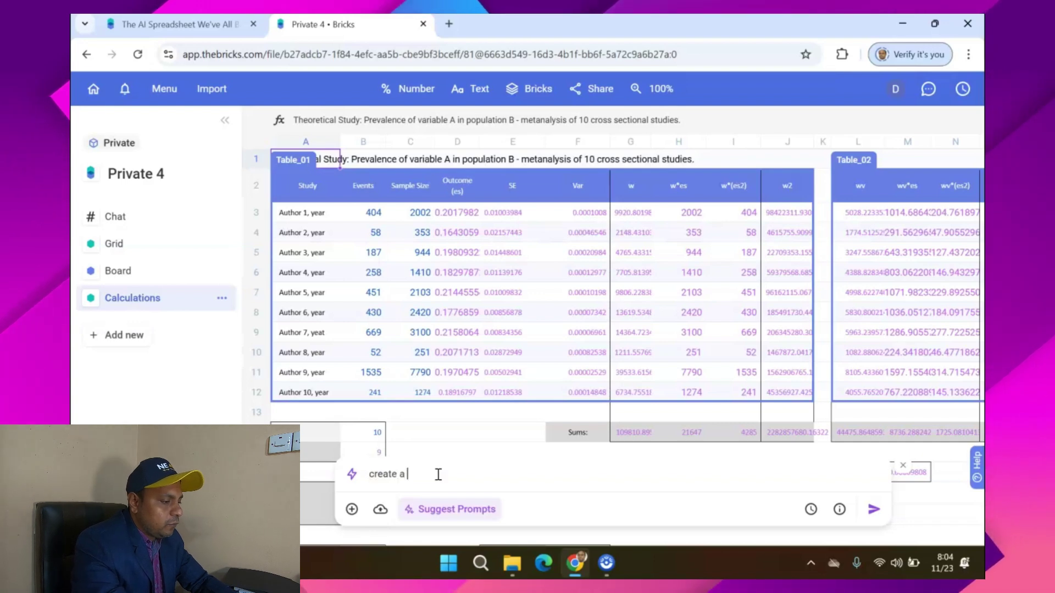
type("forest")
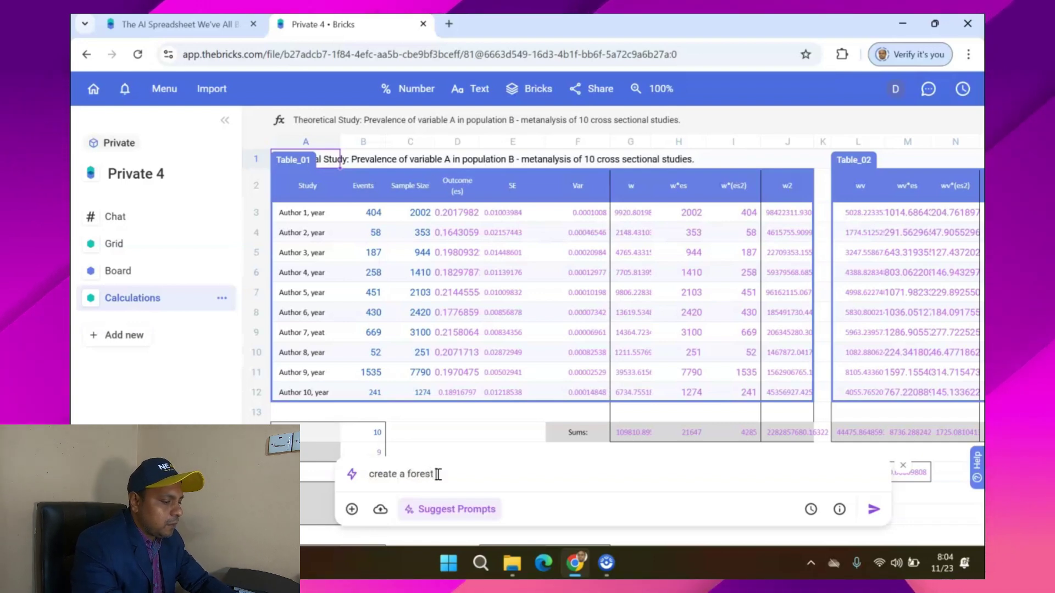
type(" plot f")
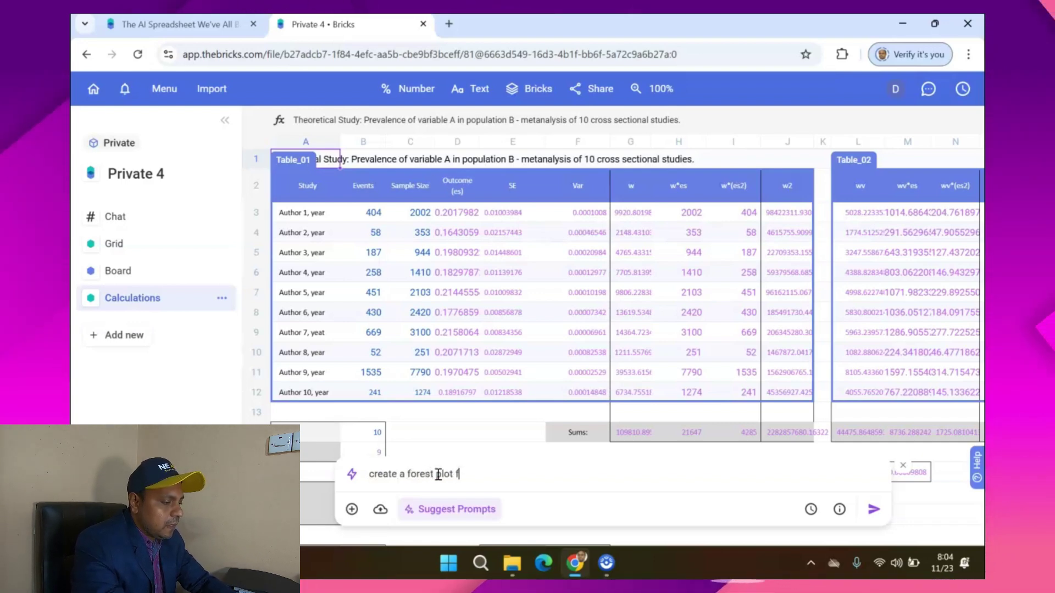
type("rom effect")
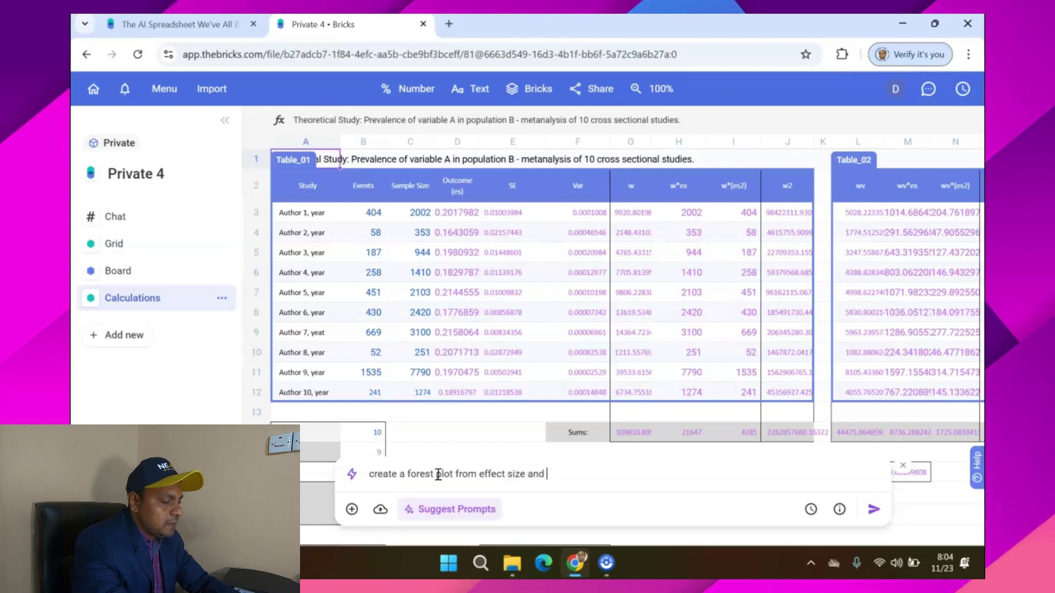
type("size and SE")
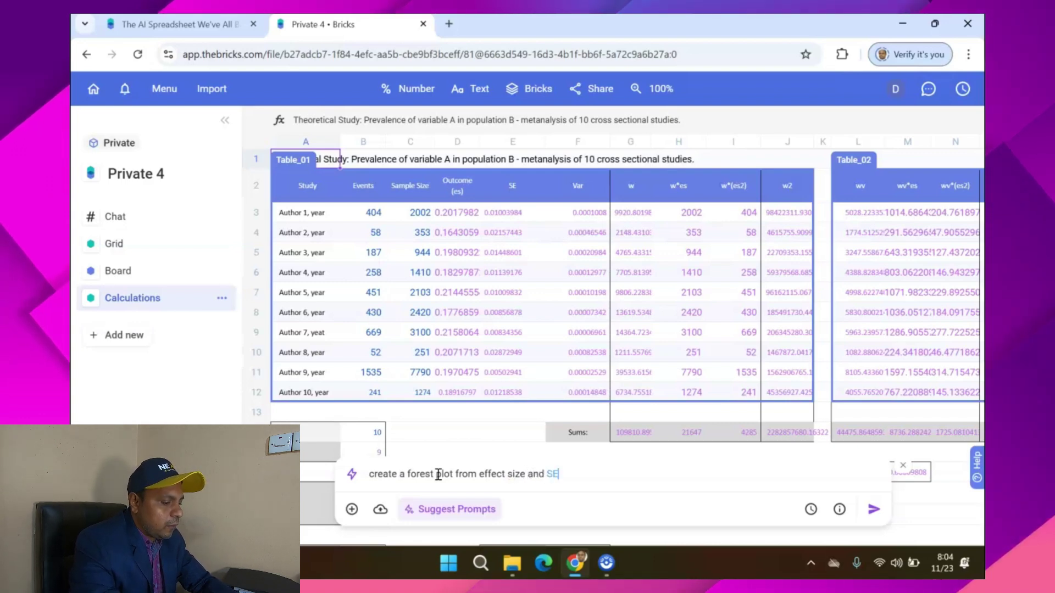
type(" from")
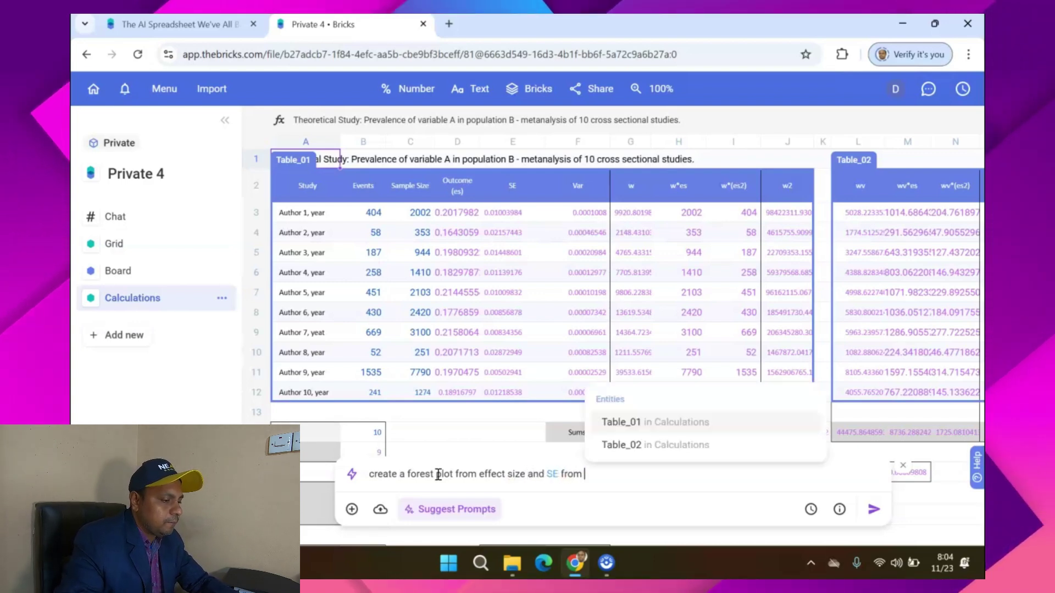
left_click(650, 431)
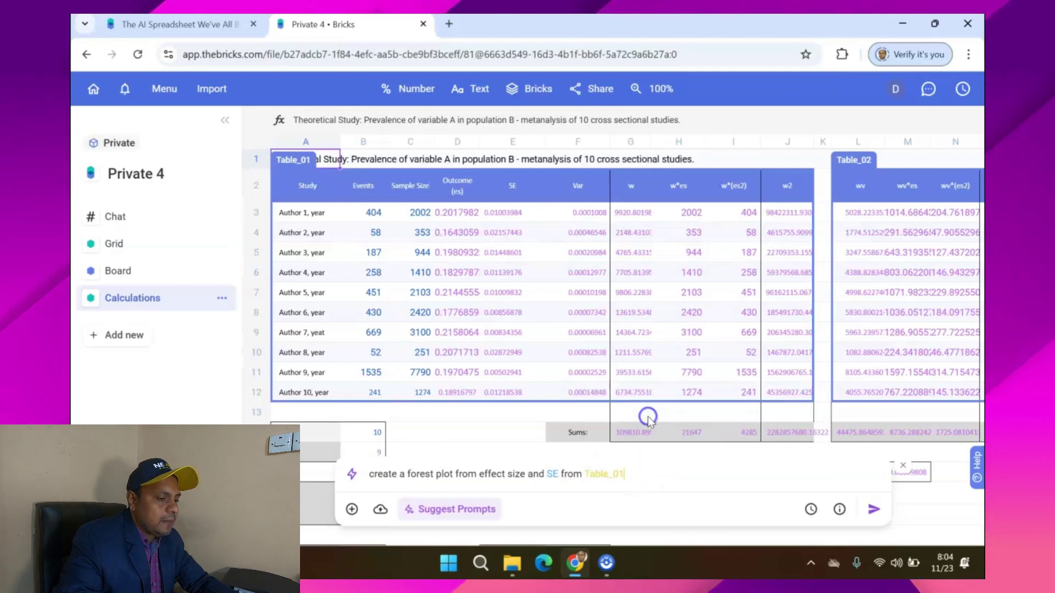
left_click(873, 511)
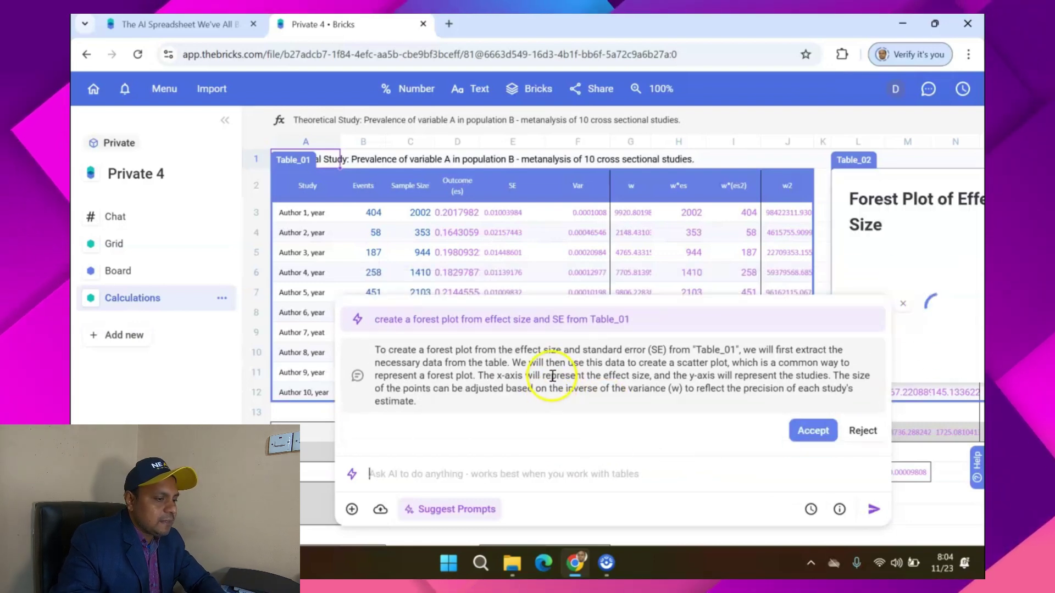
Accept the AI-generated forest plot and inspect the chart placed over Table_02
left_click(820, 432)
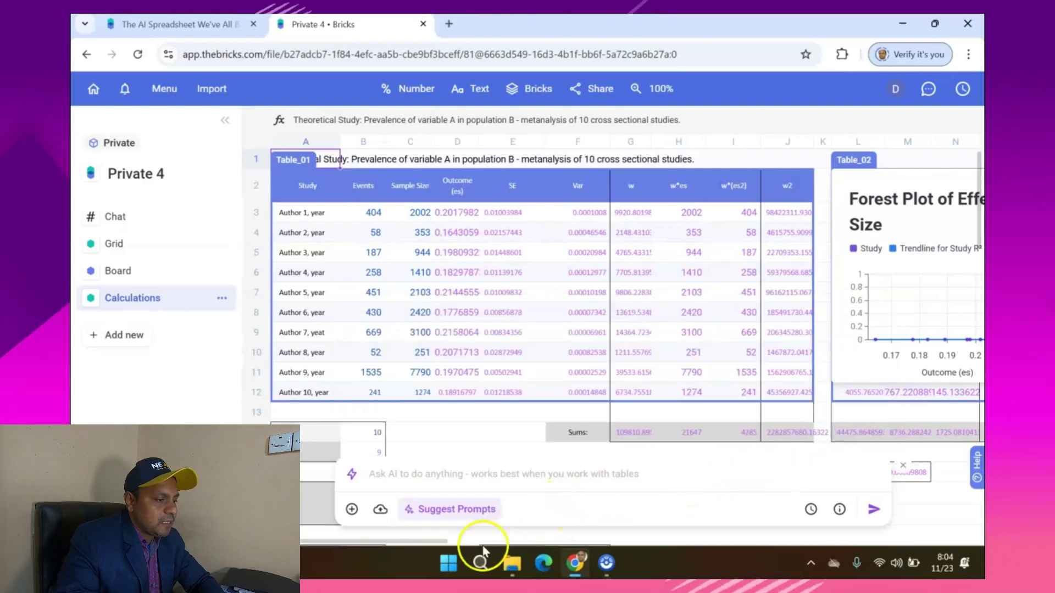
left_click_drag(438, 544, 511, 546)
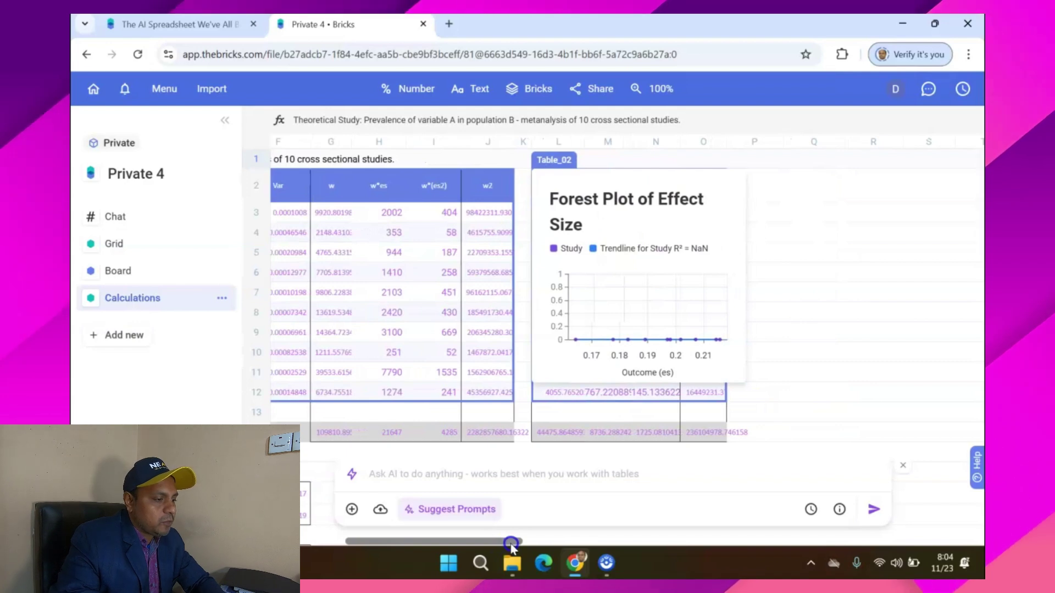
scroll(636, 248, "down", 1)
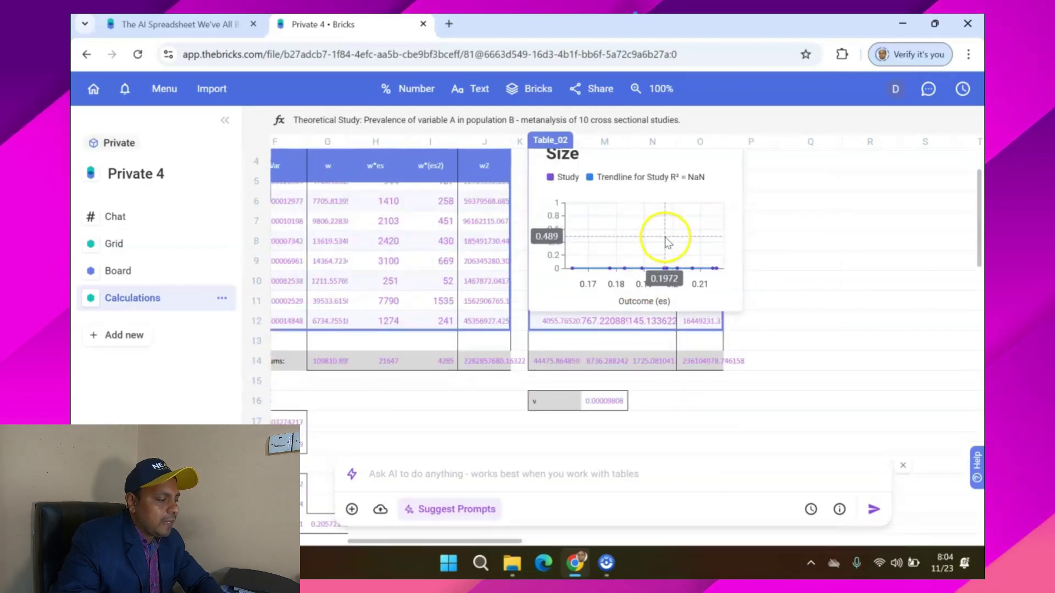
mouse_move(352, 542)
left_mouse_down()
mouse_move(324, 543)
mouse_move(332, 540)
left_mouse_up()
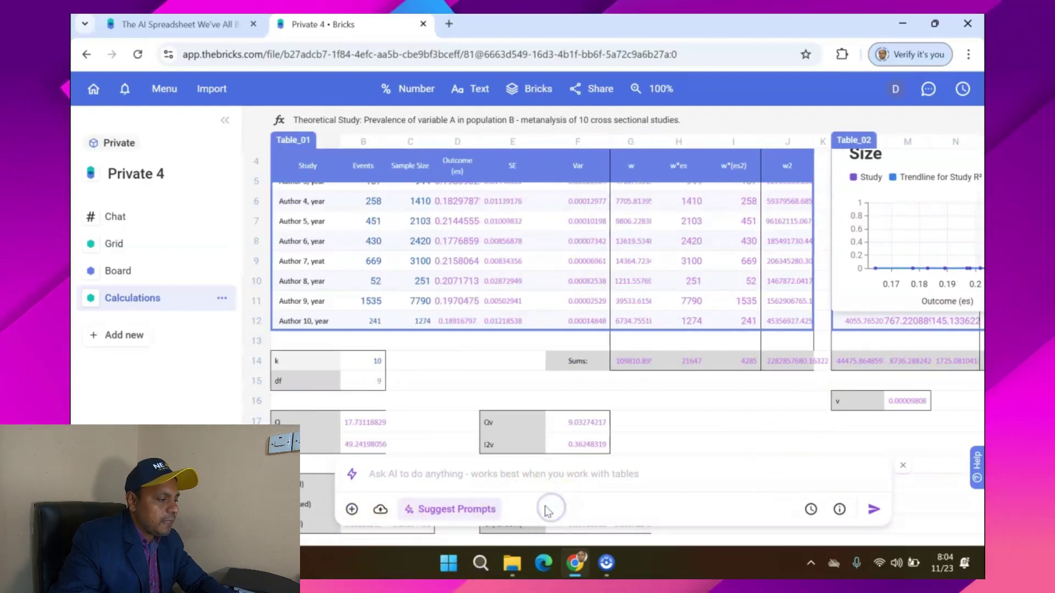
Ask the AI to "run a random effect model from Table_01 using effect size and SE", linking the suggested Table_01 entity
left_click(462, 474)
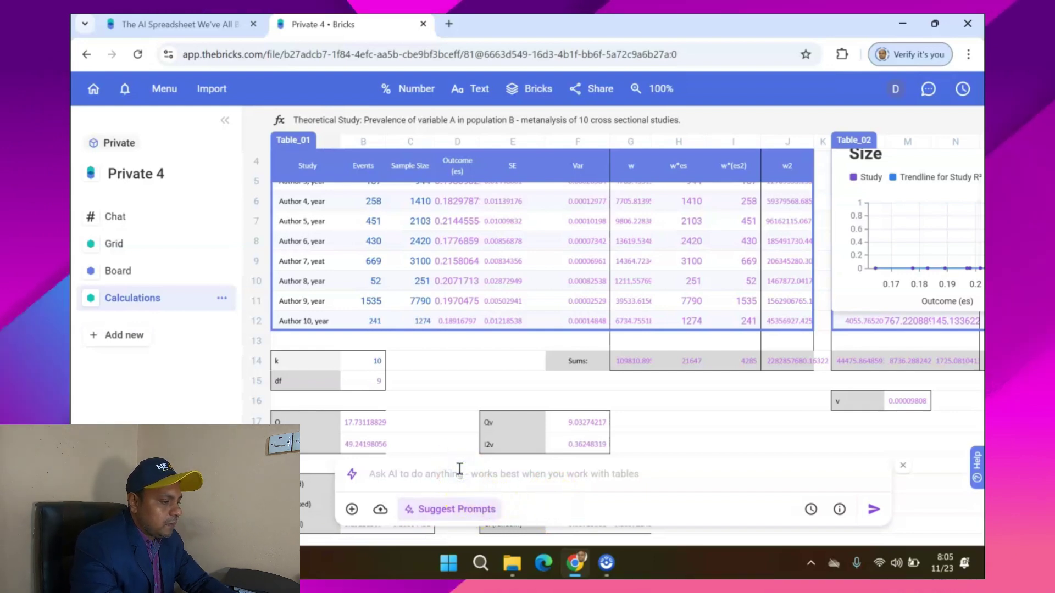
type("ran")
key("BackSpace")
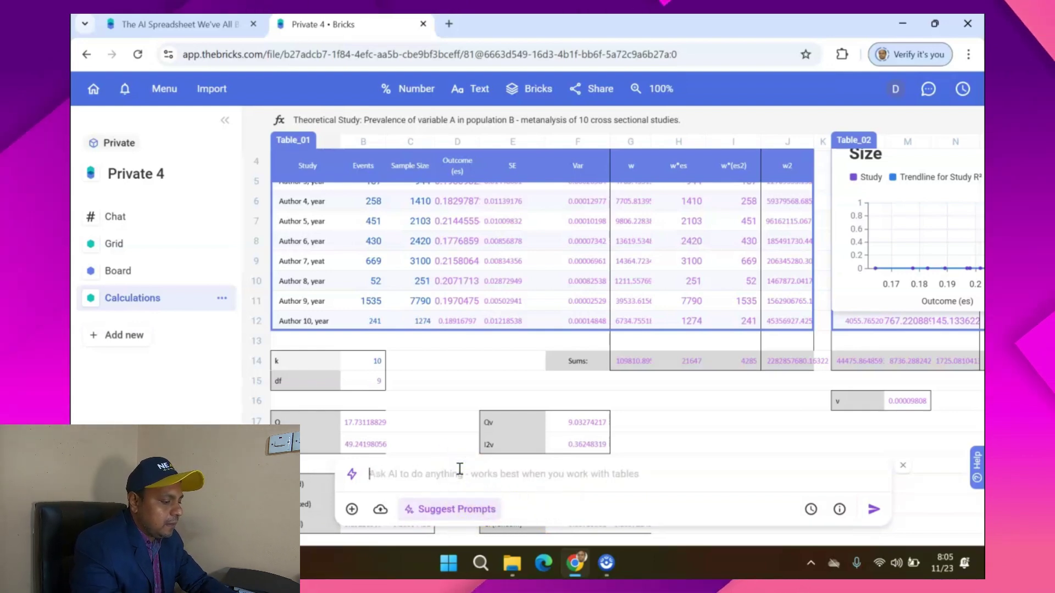
type("run a random effect")
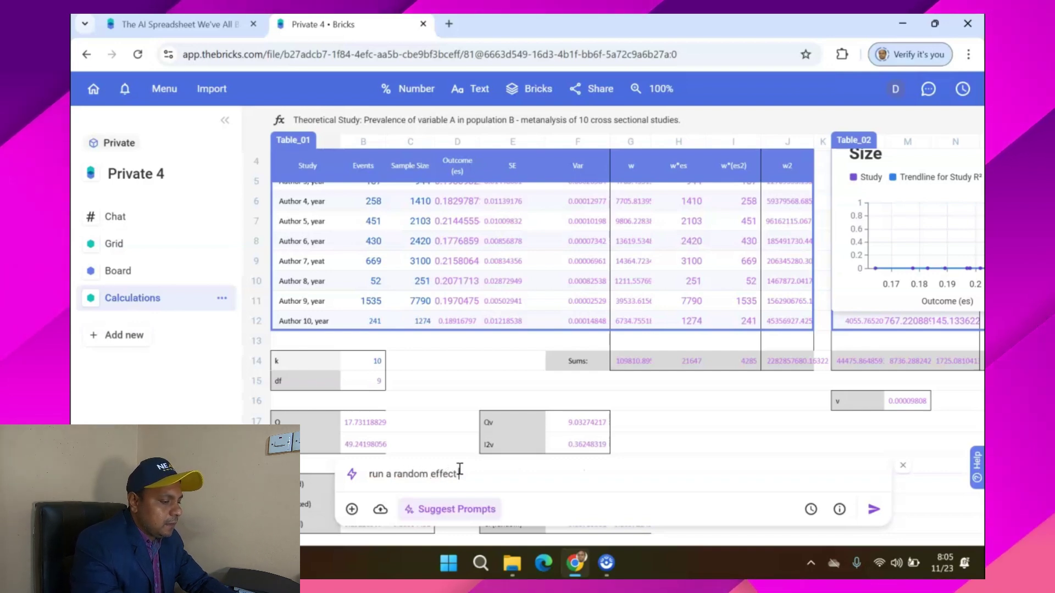
type(" model from")
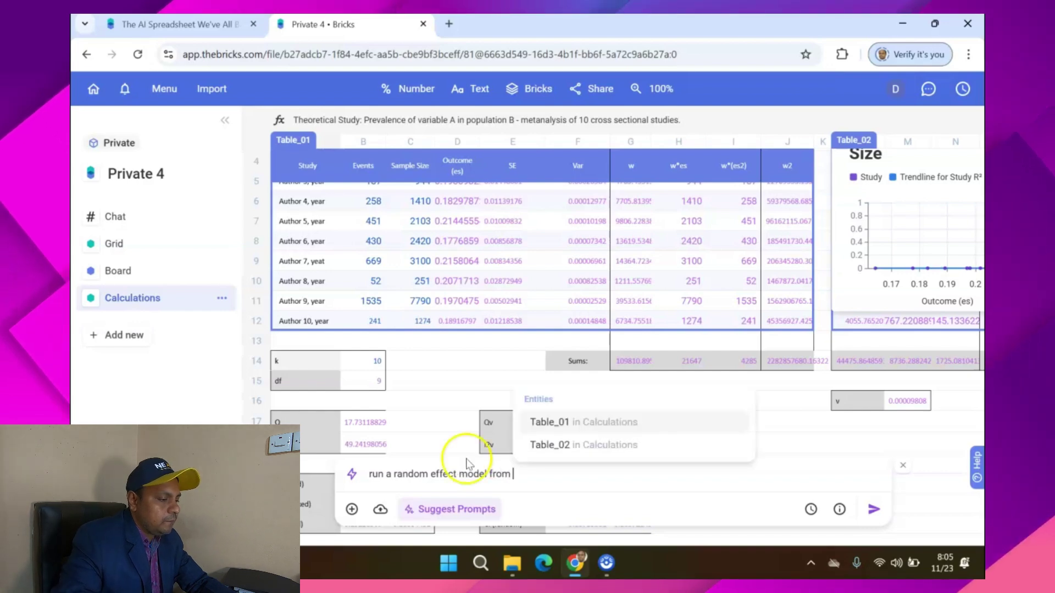
left_click(541, 422)
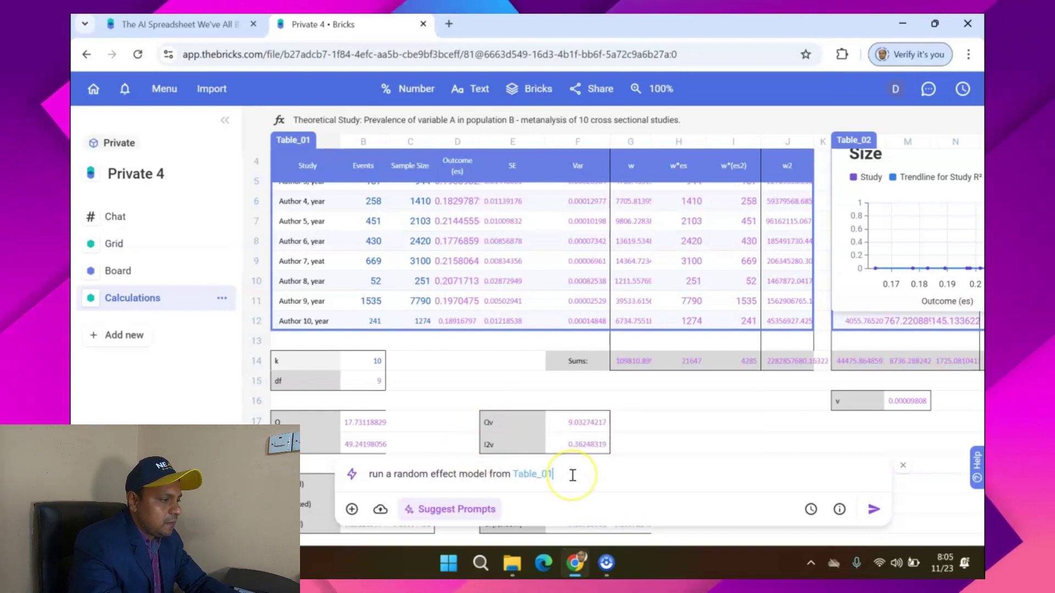
type("using")
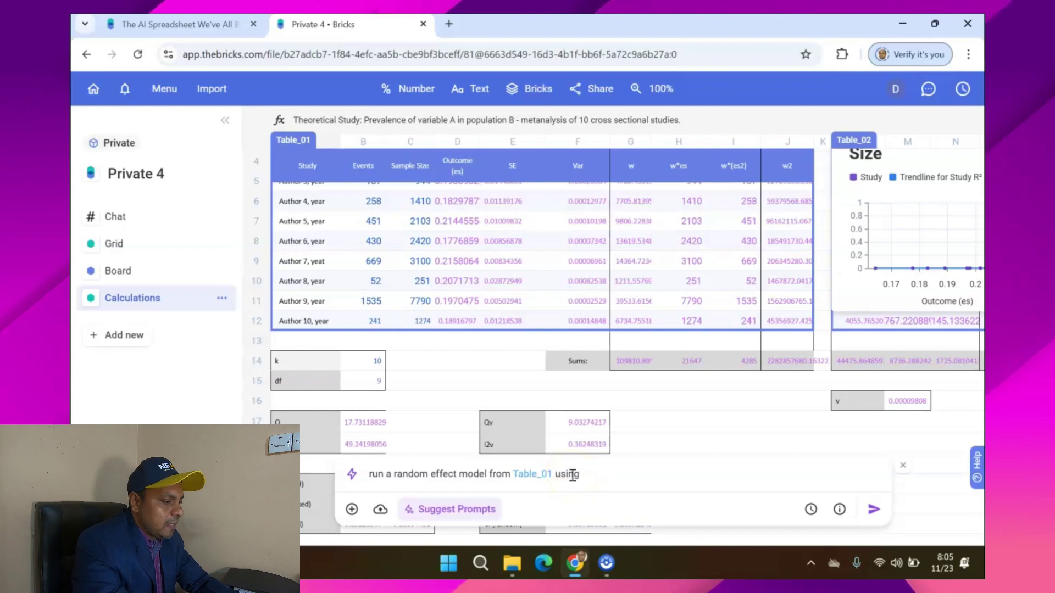
type(" effect")
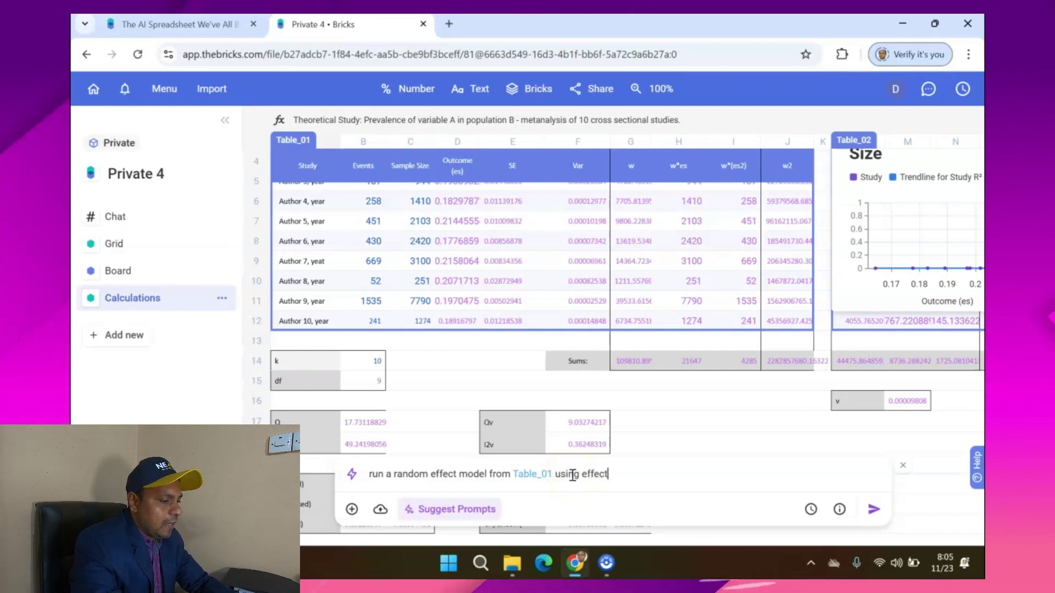
type(" size and SE")
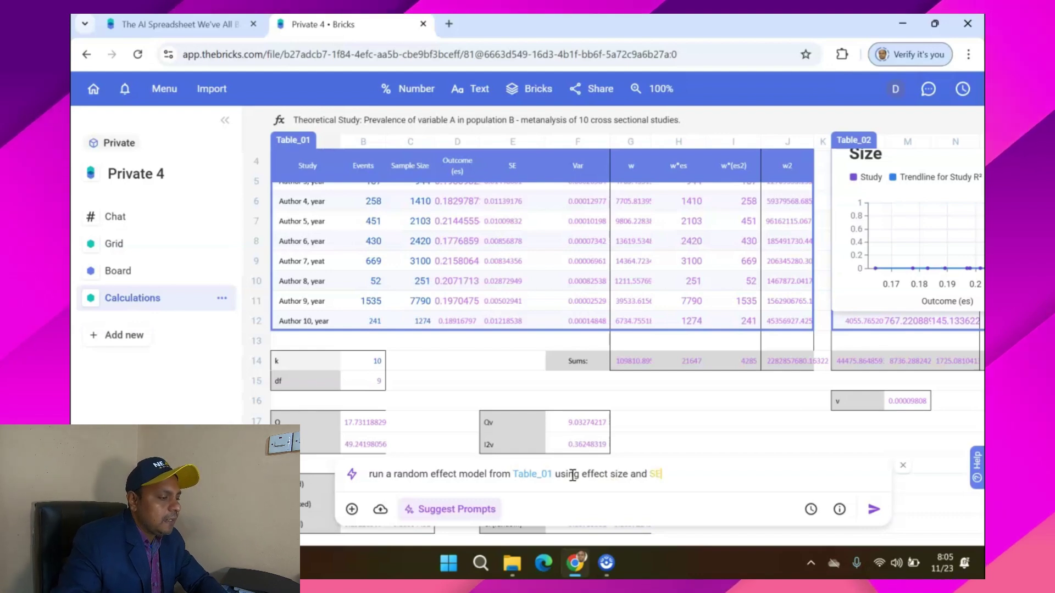
key("Return")
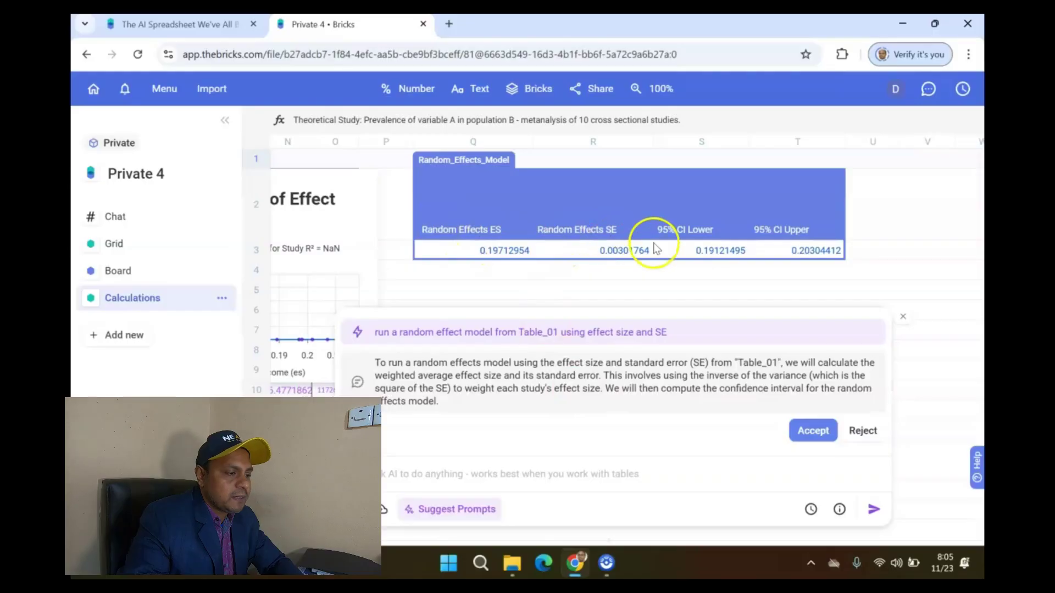
left_click(687, 241)
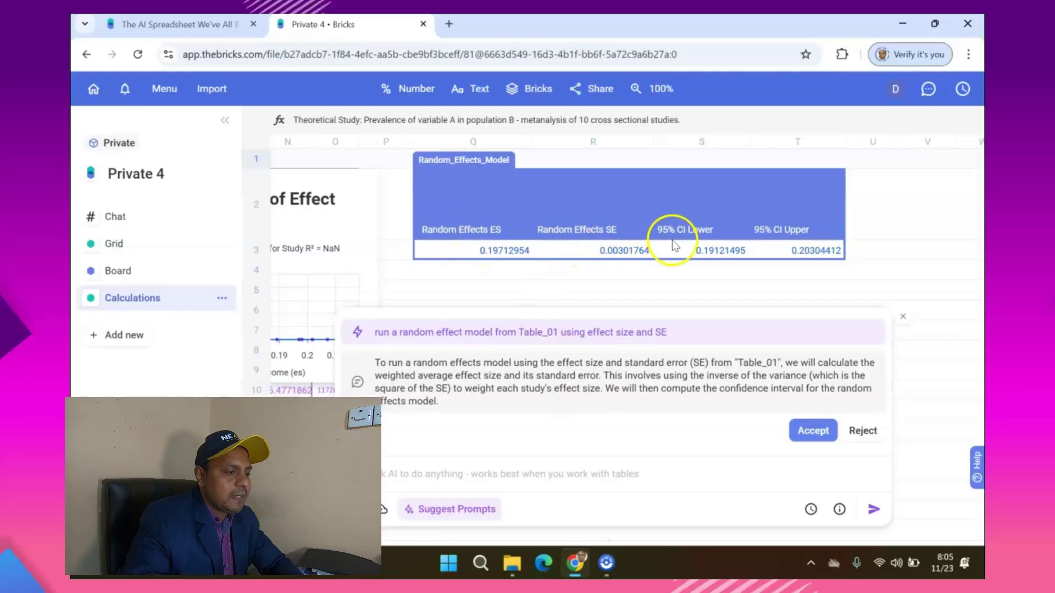
Ask the AI to "run a heterogeneity test from this random effect model", correcting the misspelled word before sending
left_click(796, 243)
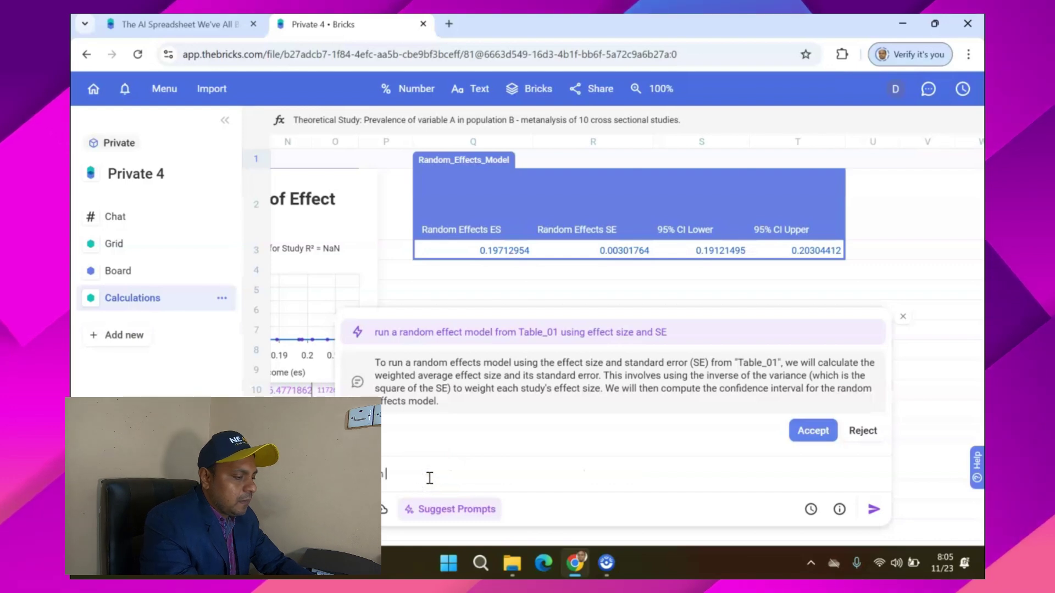
type("hete")
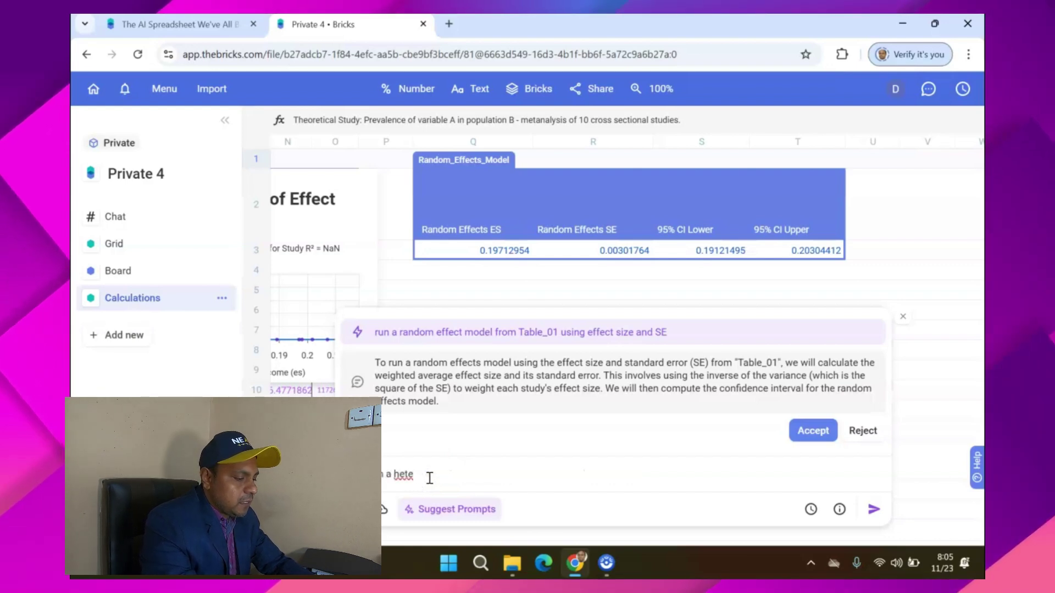
key("BackSpace")
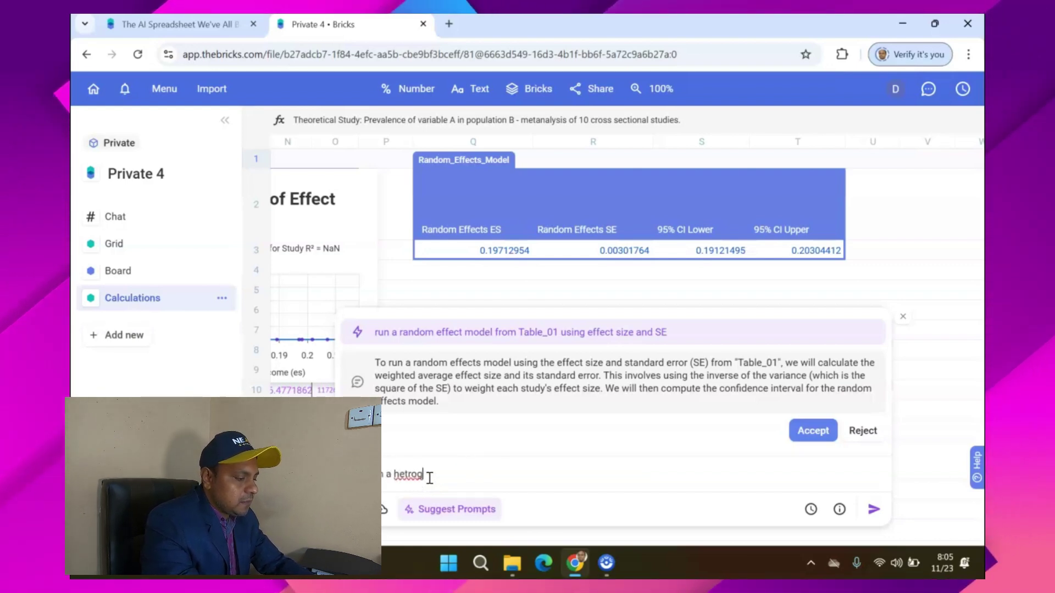
type("rogenity te")
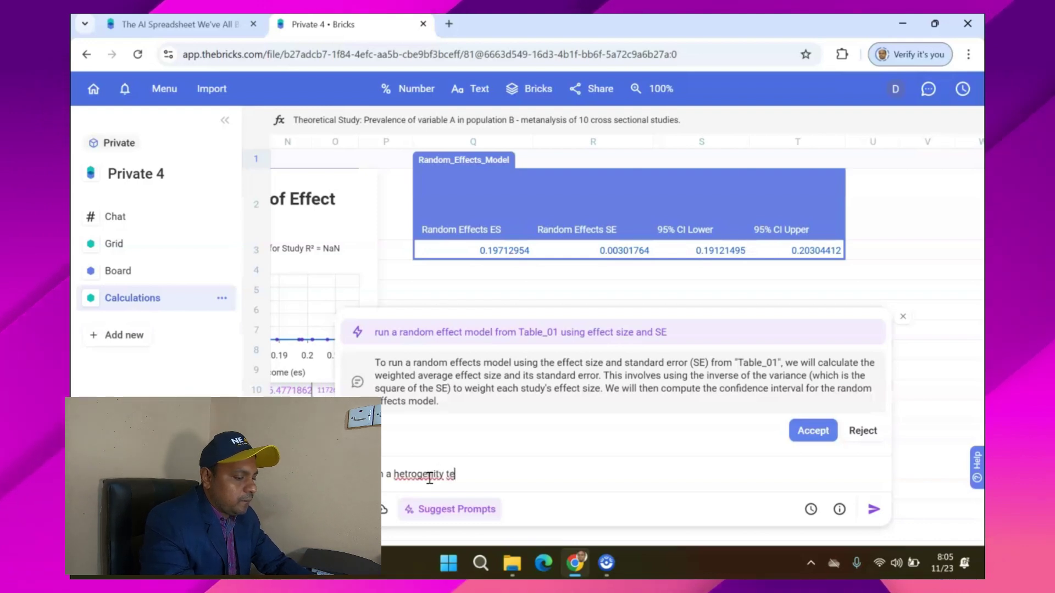
type("st from thi")
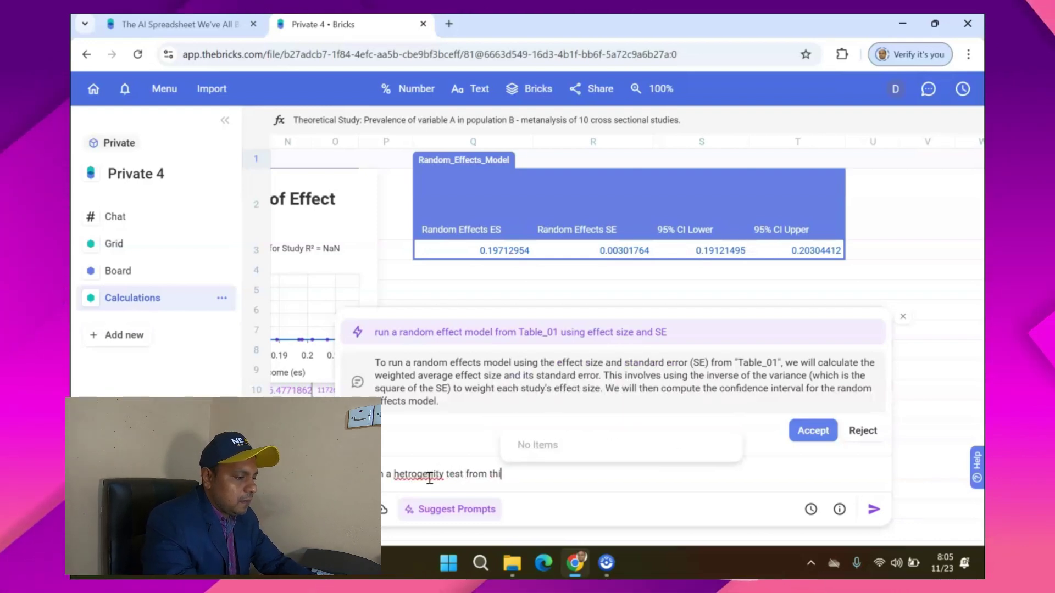
type("s ")
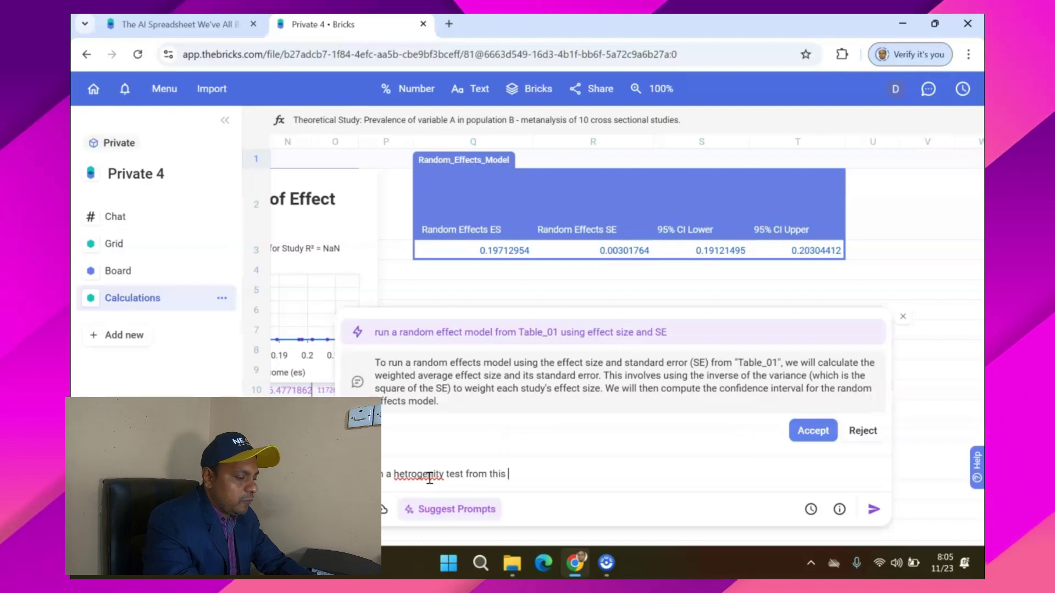
type("random effect model")
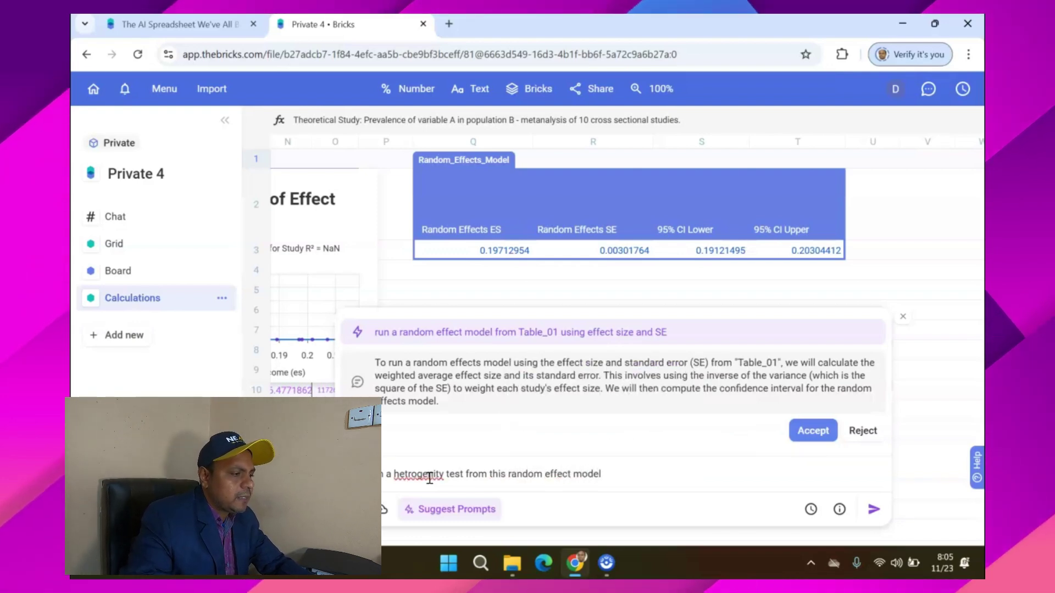
right_click(426, 475)
left_click(442, 142)
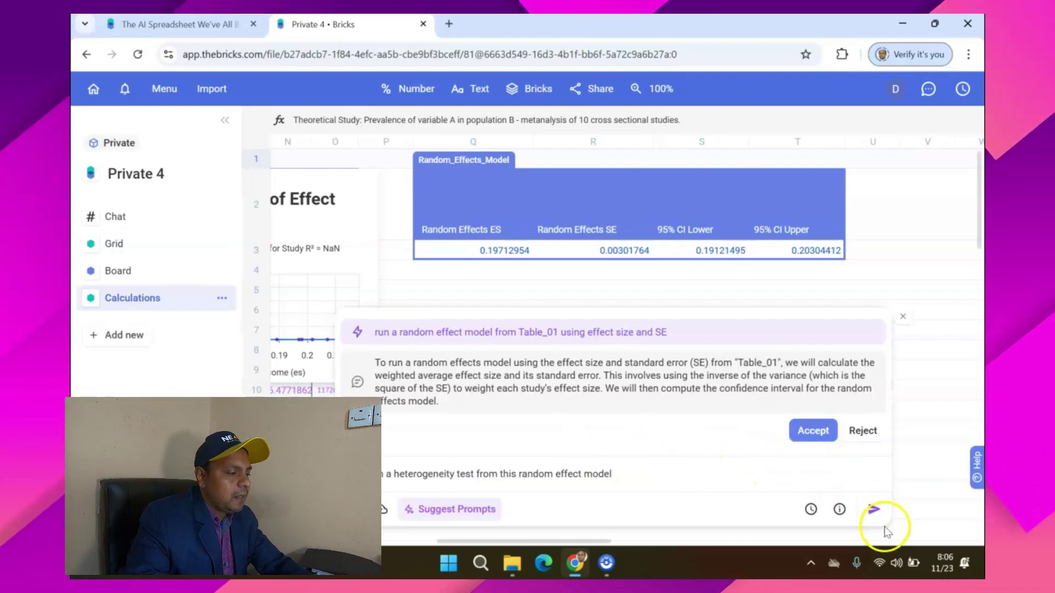
left_click(874, 510)
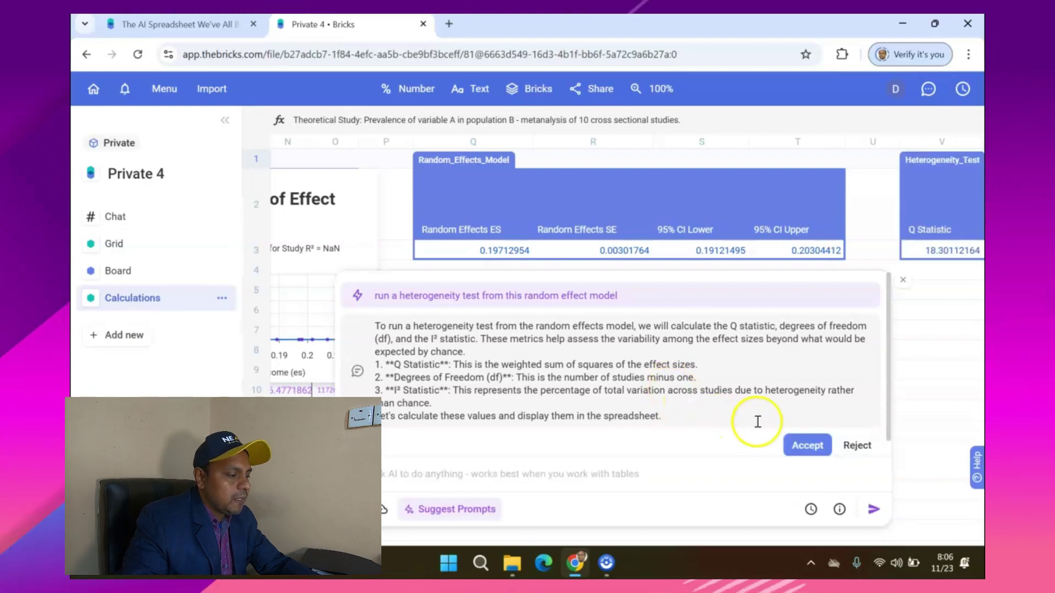
Accept the AI-generated heterogeneity test and inspect its table beside the random effects results
left_click(812, 449)
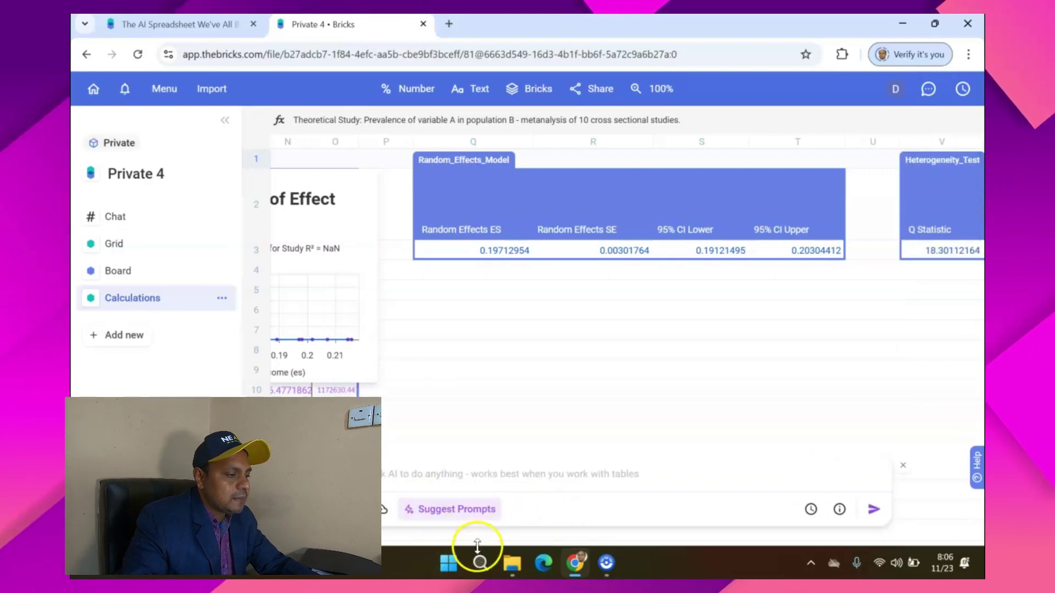
left_click(640, 542)
left_click_drag(640, 543, 591, 545)
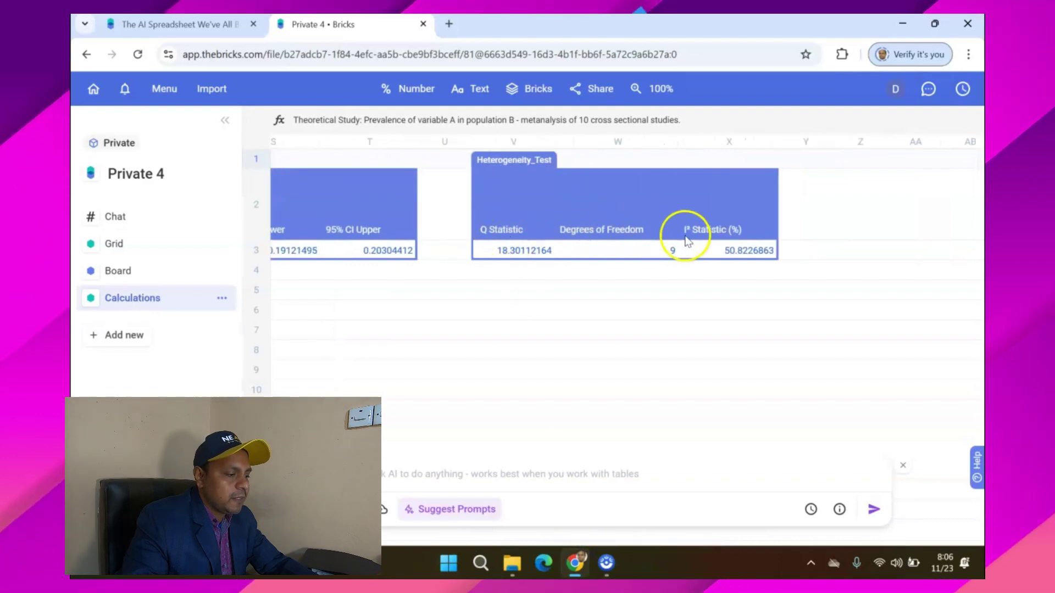
Ask the AI "Can you explain the data of the Heterogeneity_Test", linking the suggested Heterogeneity_Test table
left_click(496, 475)
type("Can yo")
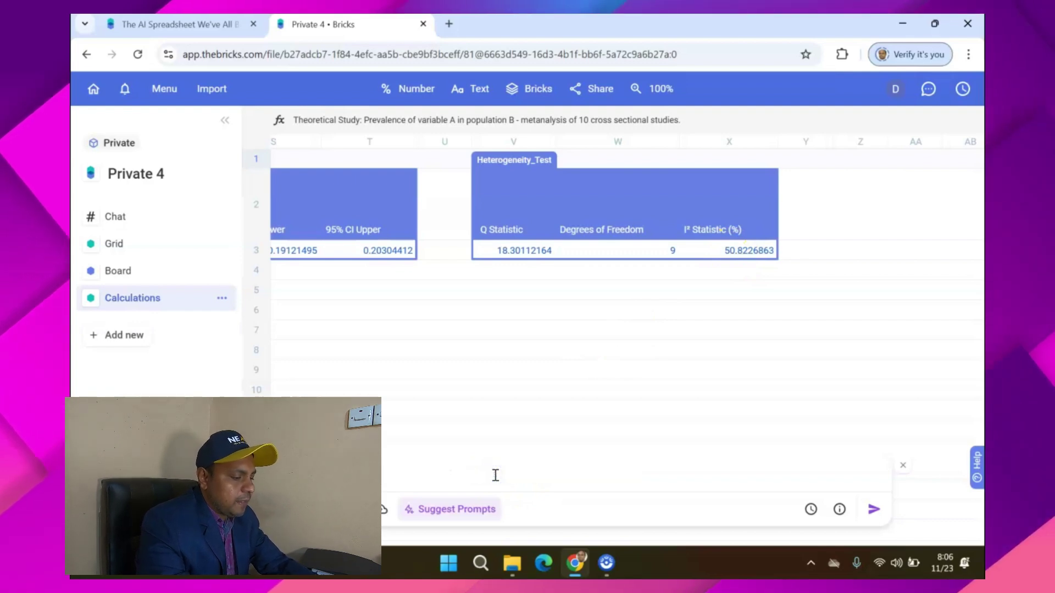
type("u exp")
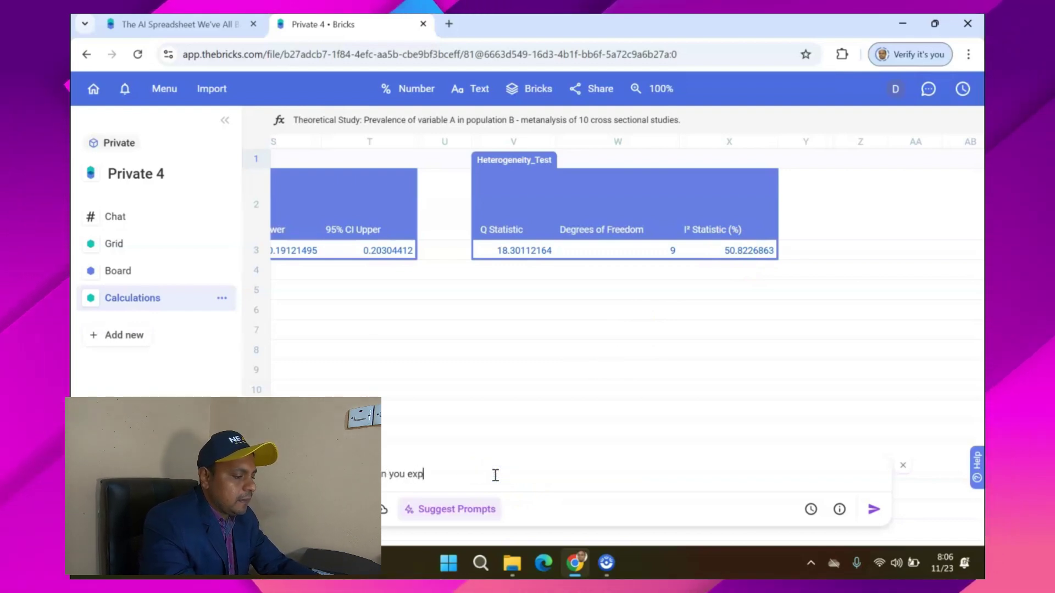
type("lain the data")
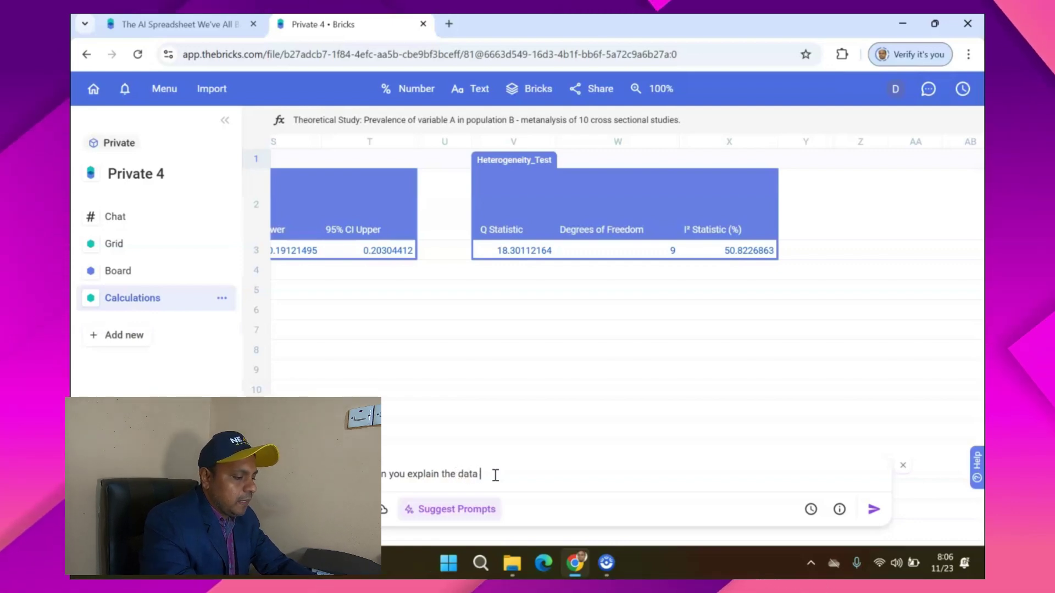
type(" of the")
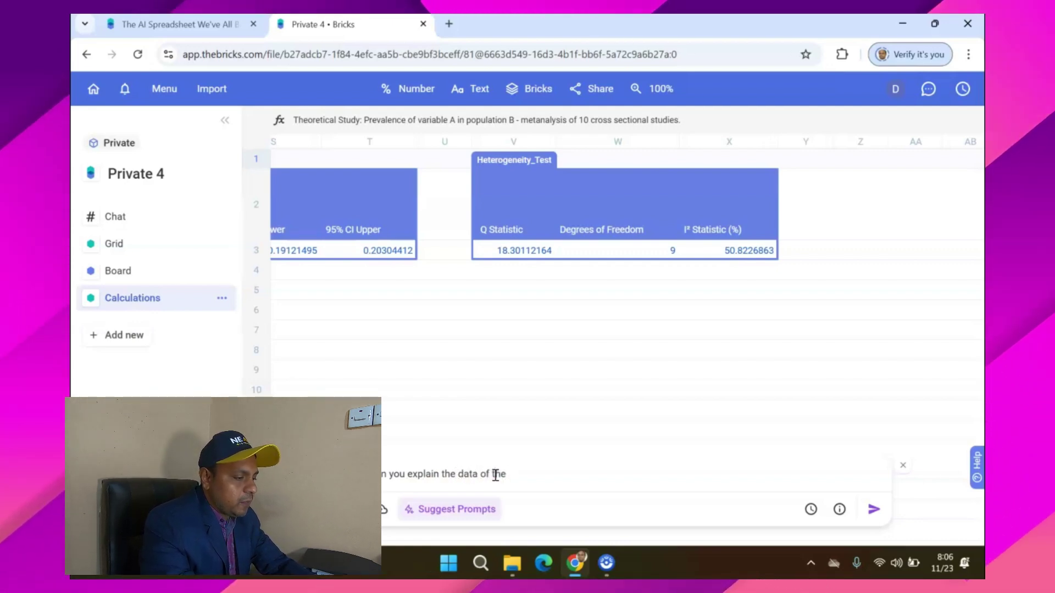
type(" hetr")
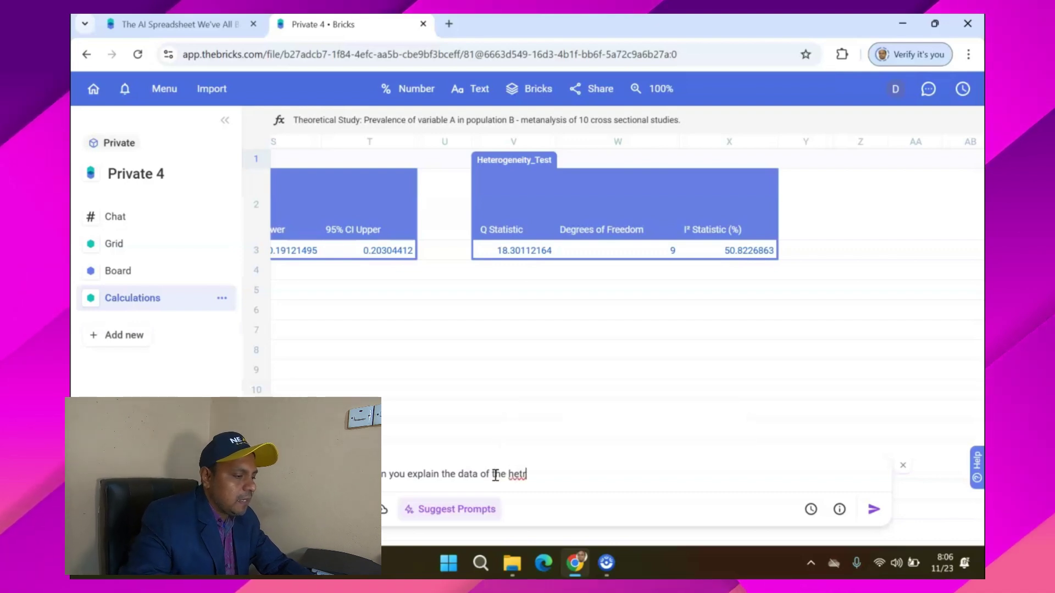
key("BackSpace")
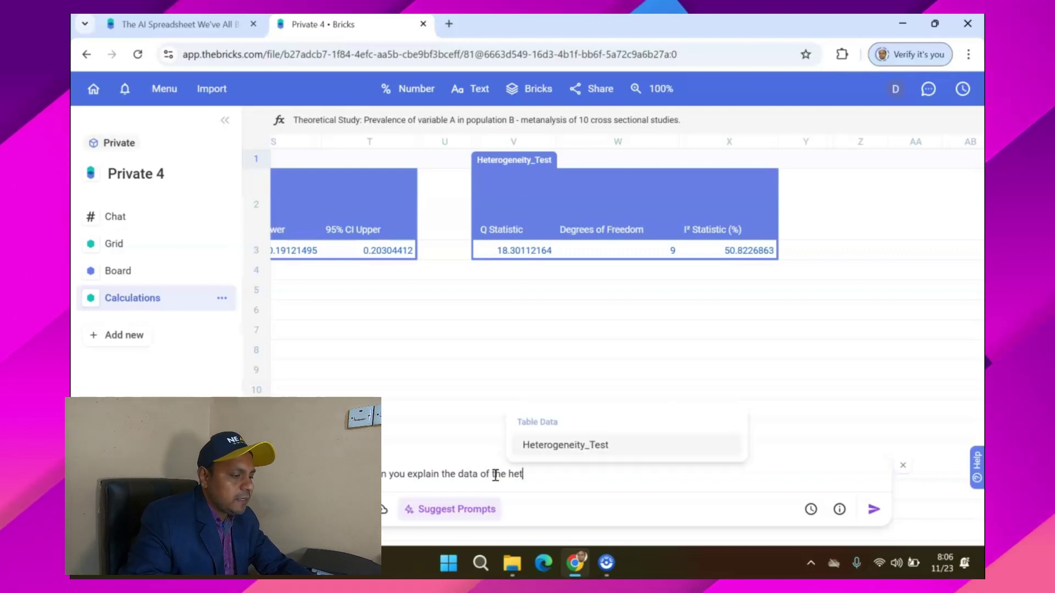
left_click(528, 446)
left_click(874, 509)
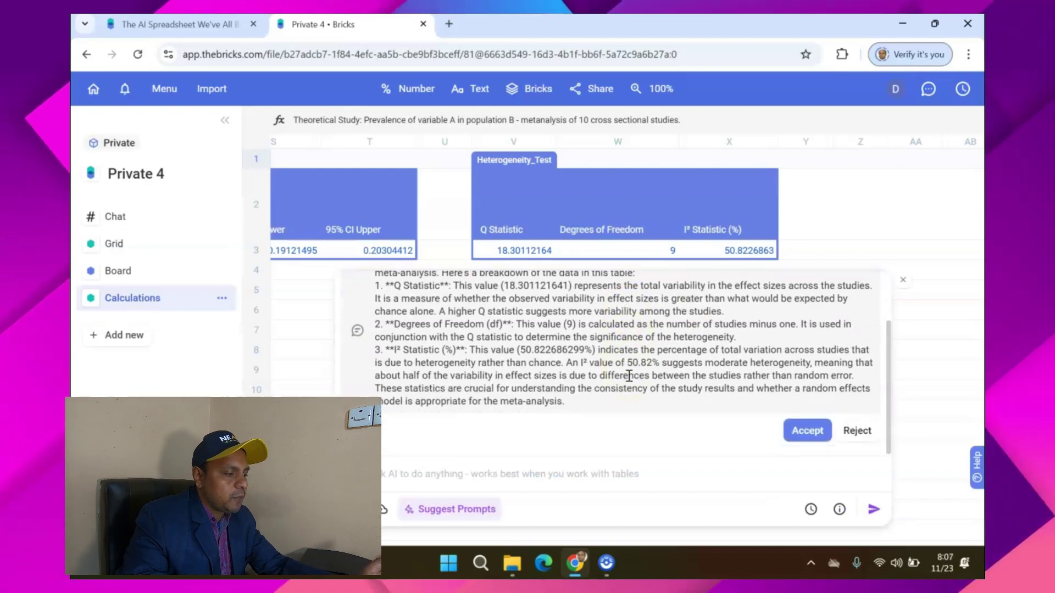
Read through the AI's explanation of the heterogeneity statistics and accept it
scroll(448, 357, "up", 1)
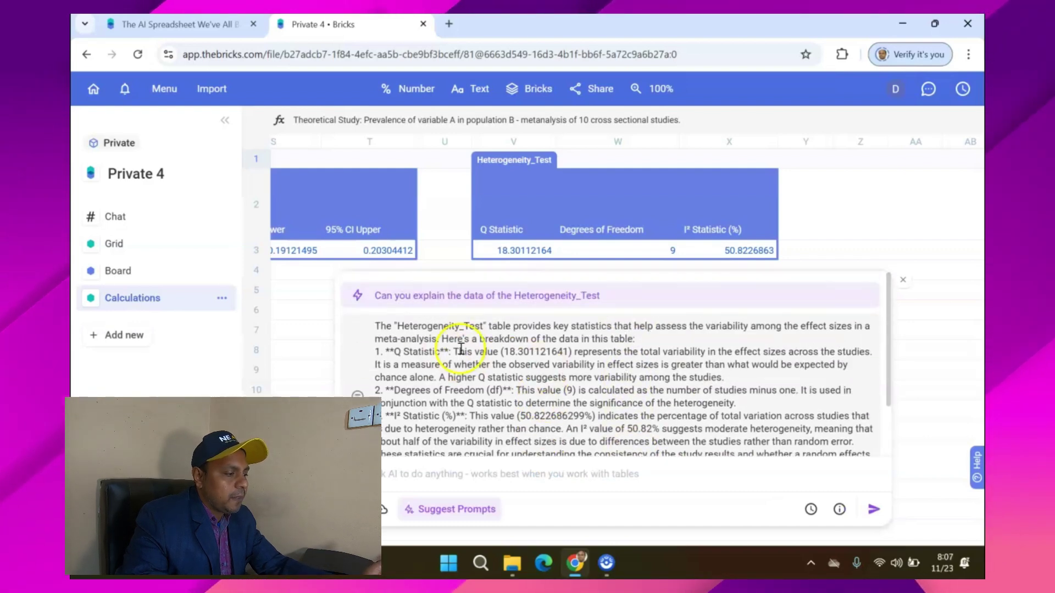
scroll(461, 352, "down", 1)
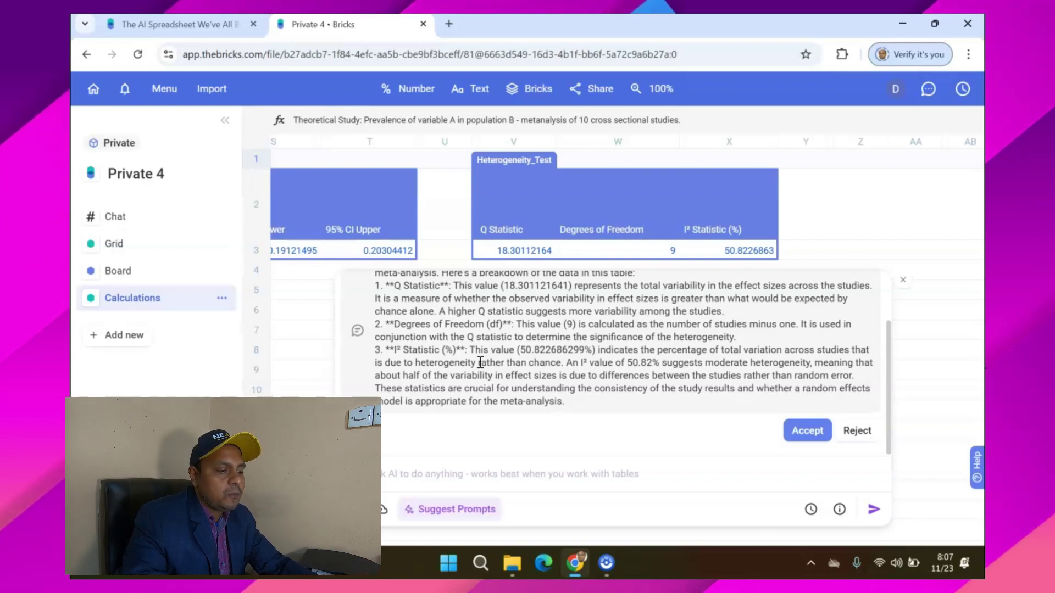
left_click(803, 429)
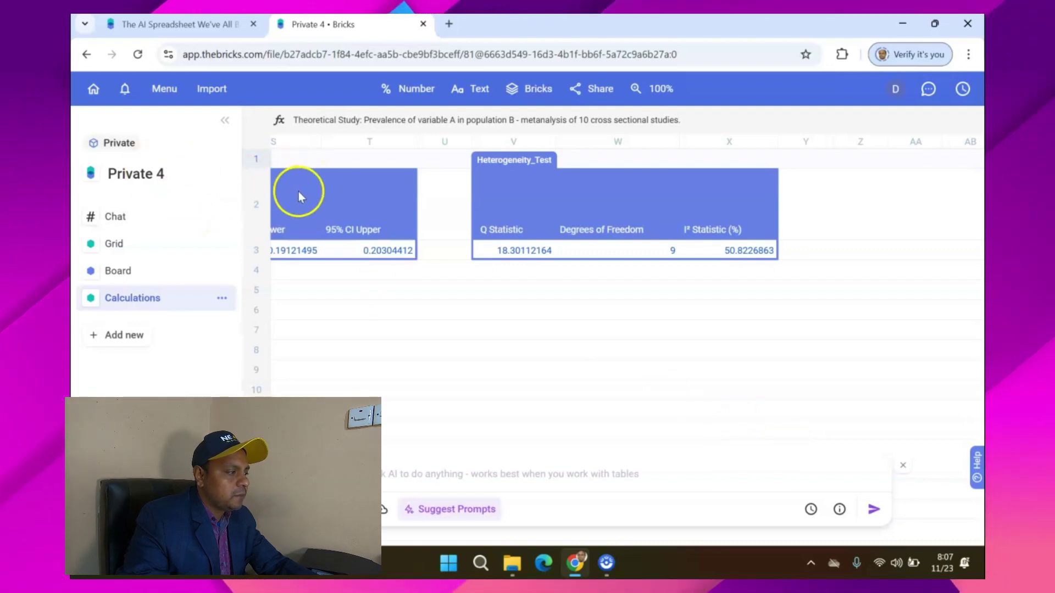
Return to the private files list and create a new file
left_click(93, 88)
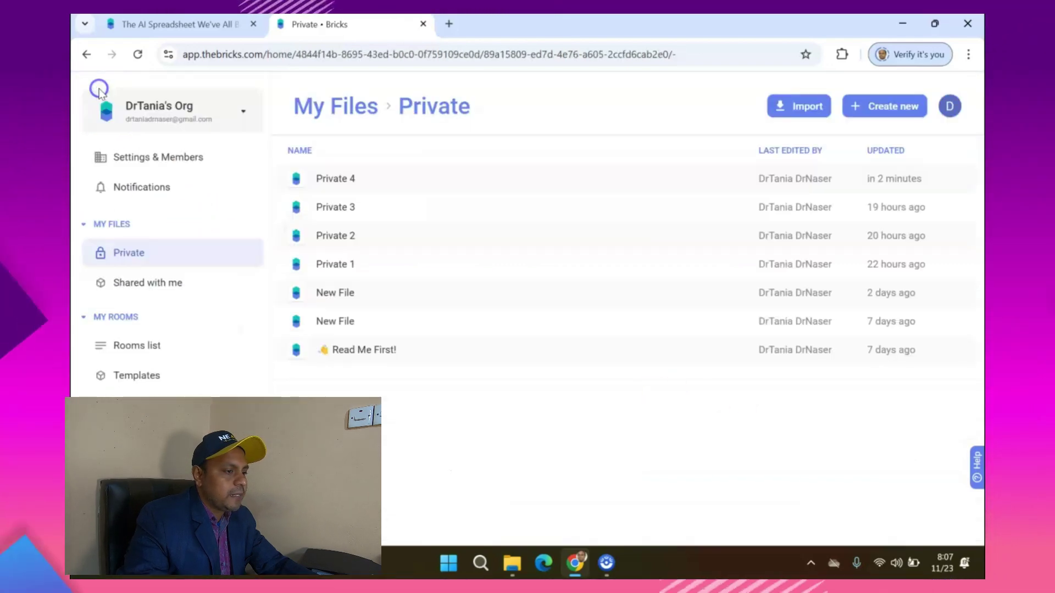
left_click(859, 106)
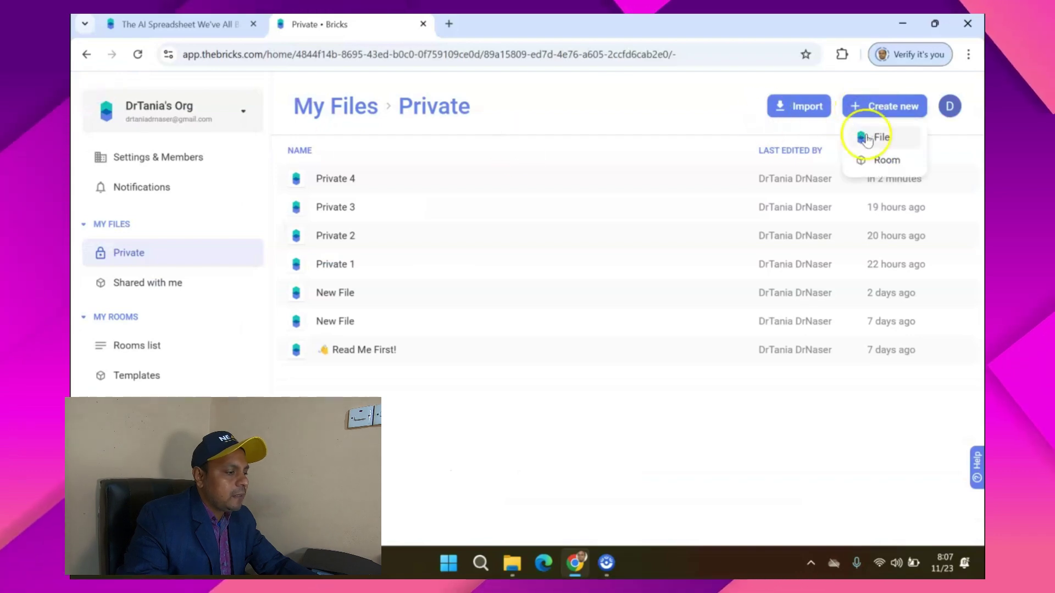
left_click(877, 137)
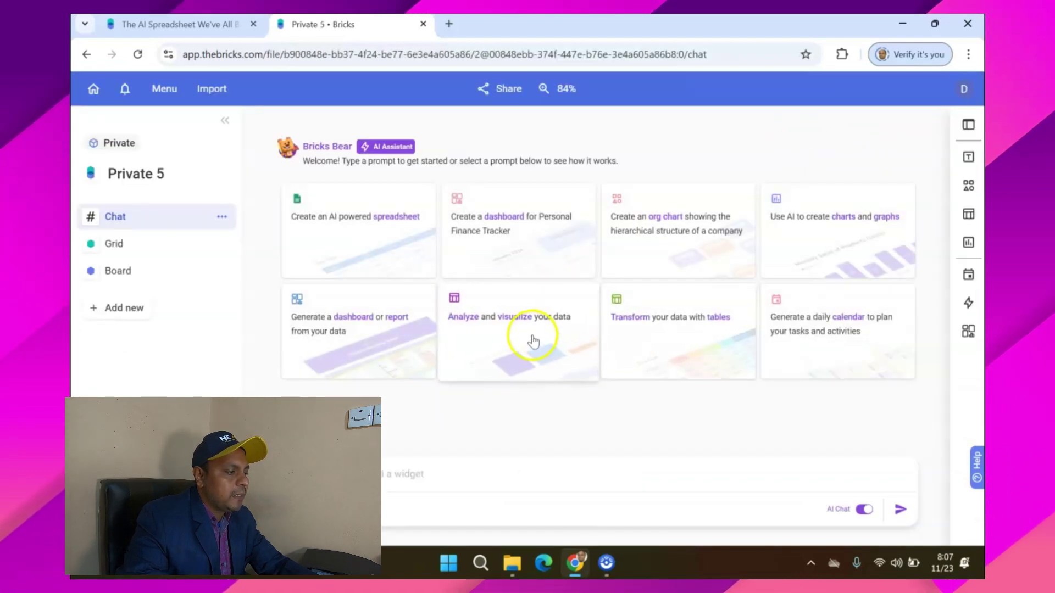
Import WDI_Data from the Worldwide Governance data extract folder in Downloads, using the option to generate a dashboard or report from data
left_click(530, 338)
left_click(358, 339)
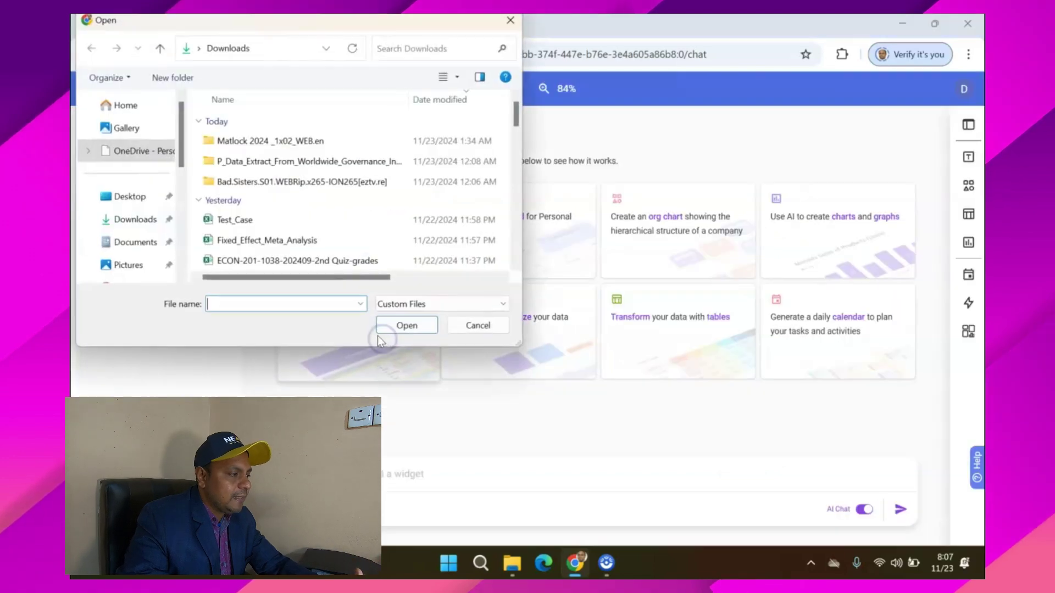
double_click(250, 164)
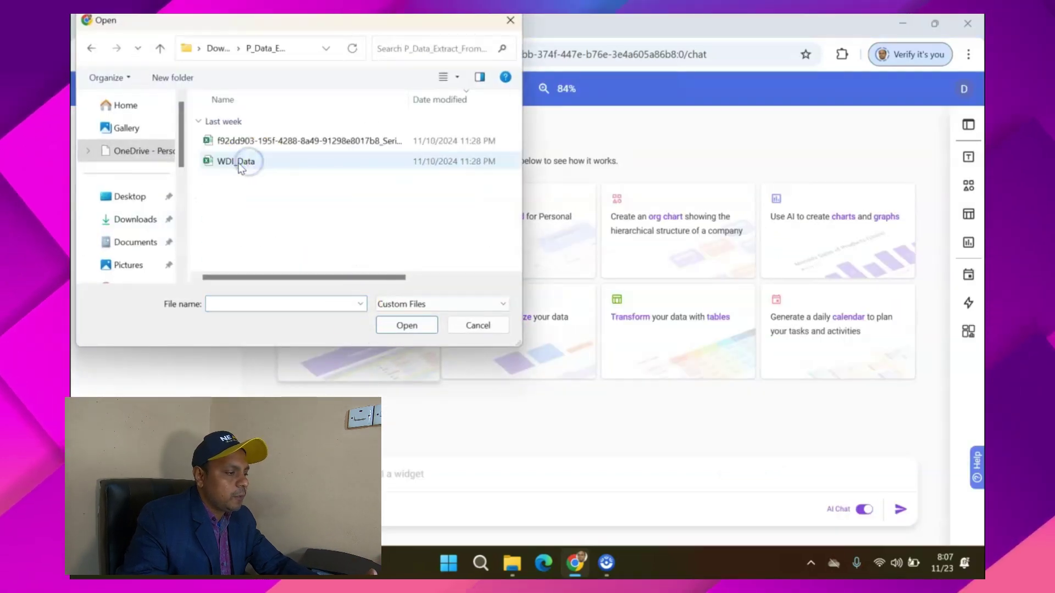
left_click(238, 162)
left_click(407, 326)
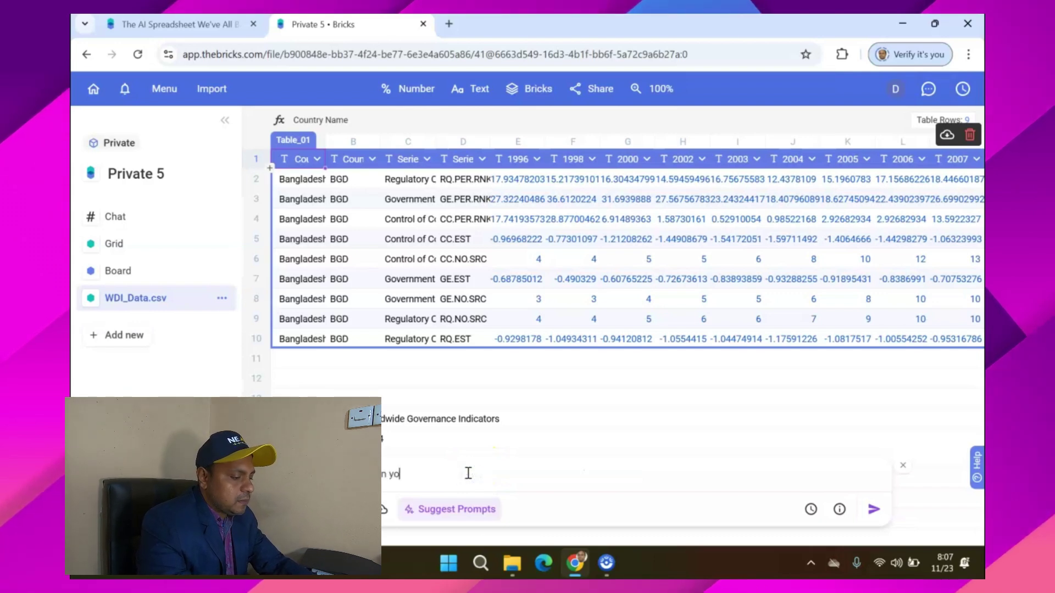
Ask the AI "Can you transpose the data" for the imported WDI_Data table
type("ns")
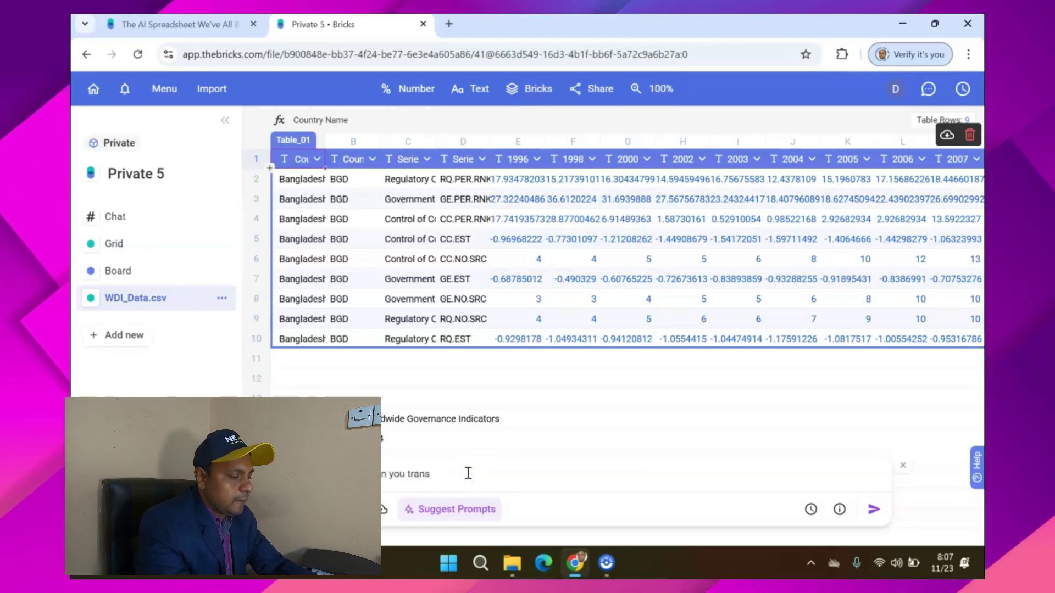
type("pose the dat")
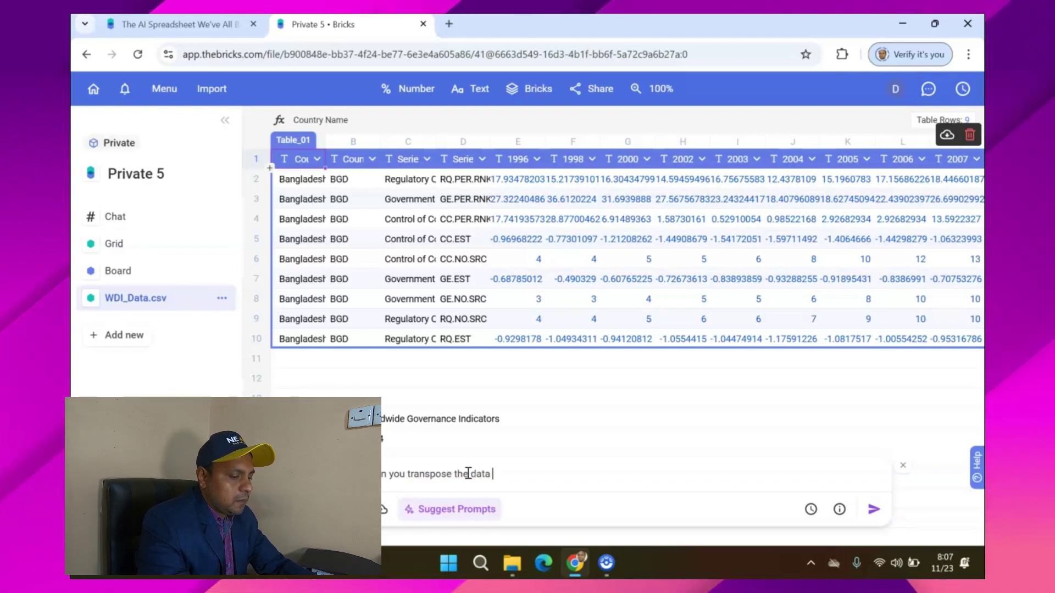
type("a")
key("Return")
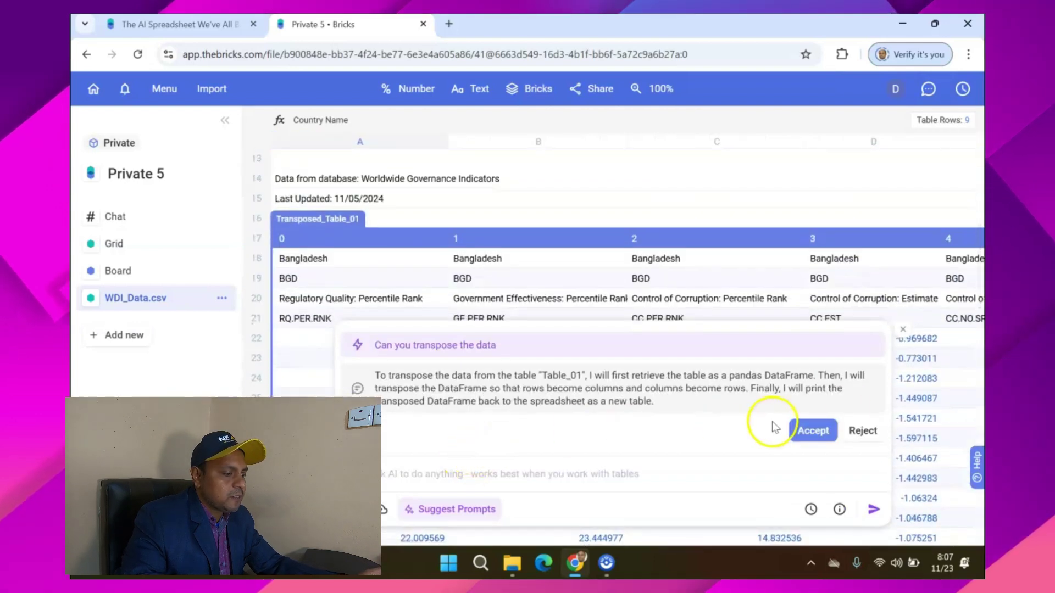
Accept the AI's transposed table and compare it with the original governance data above it
left_click(813, 431)
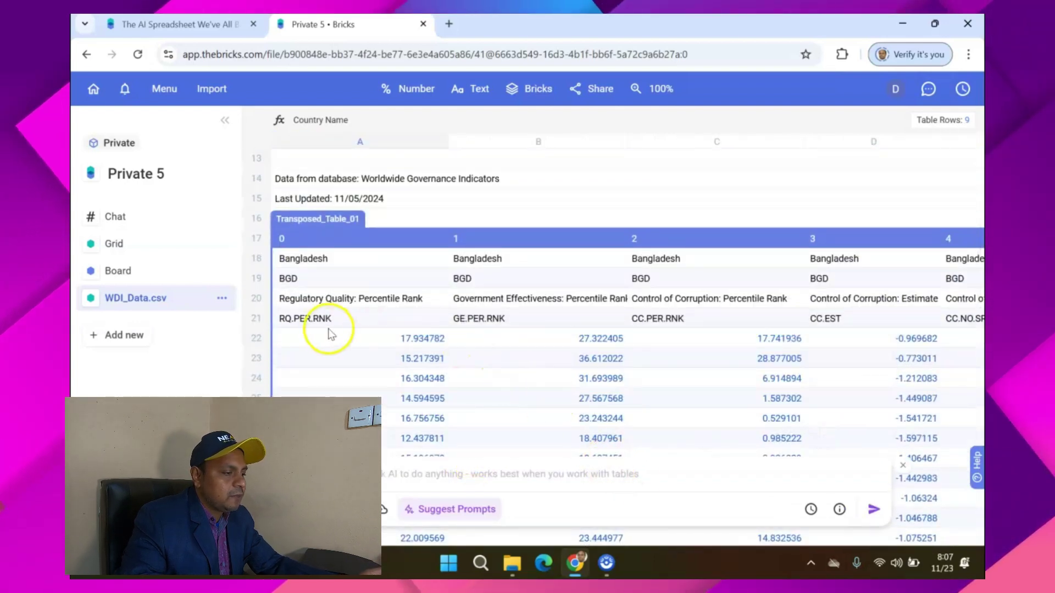
scroll(482, 395, "down", 1)
scroll(482, 394, "down", 1)
scroll(487, 380, "up", 6)
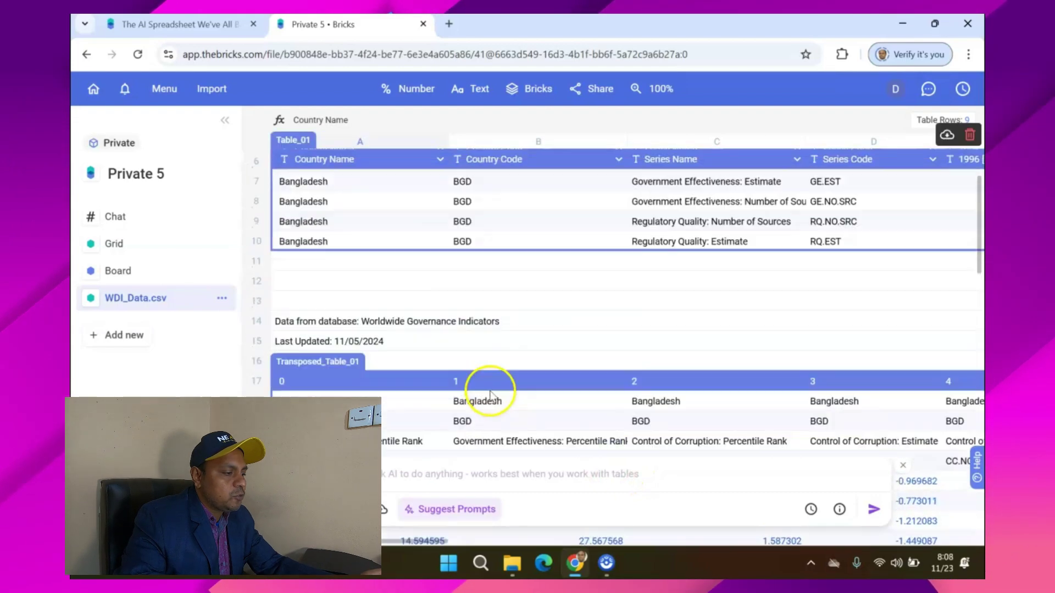
scroll(535, 287, "down", 8)
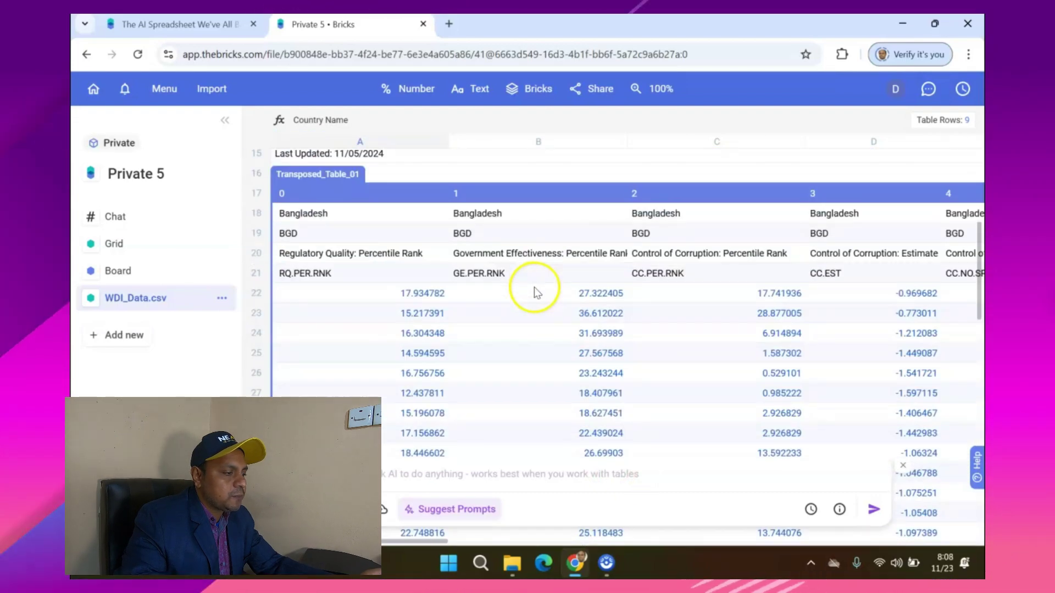
scroll(536, 294, "up", 5)
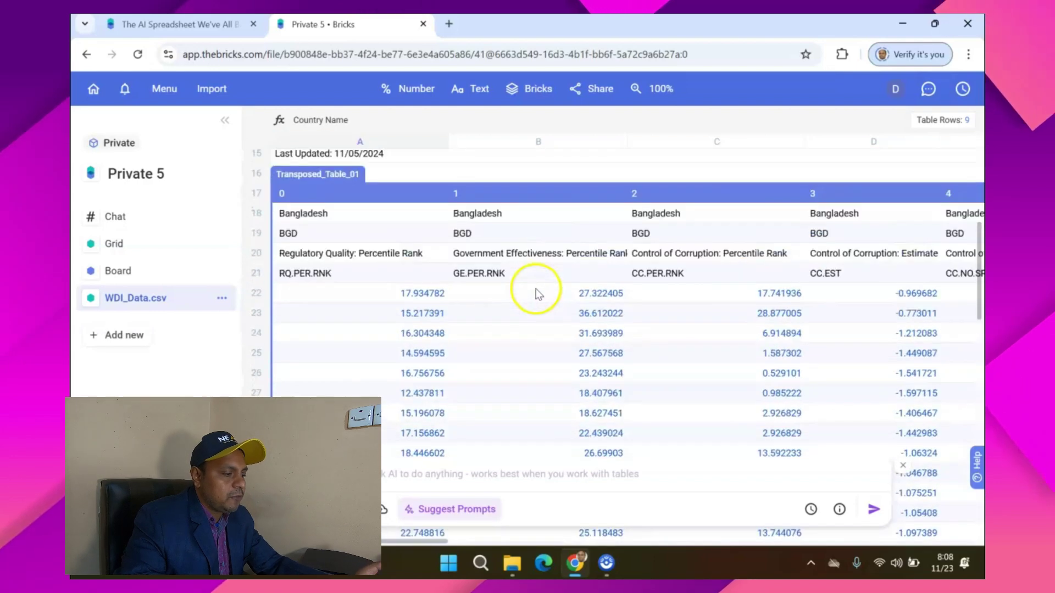
mouse_move(434, 544)
left_mouse_down()
mouse_move(681, 542)
mouse_move(426, 542)
left_mouse_up()
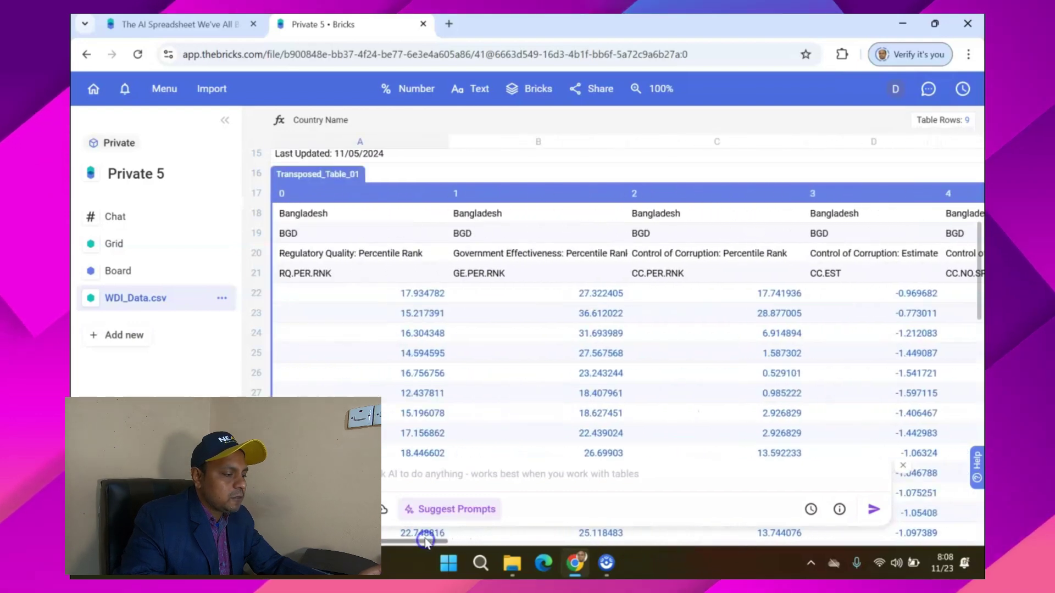
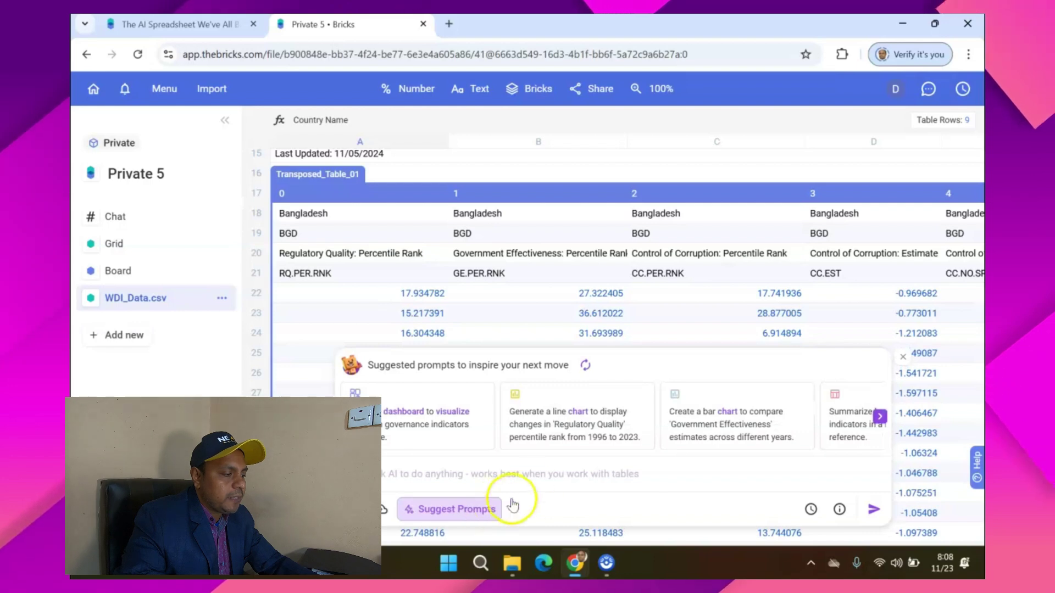
Run the suggested AI prompt "Create a dashboard to visualize trends in governance indicators over time."
left_click(421, 428)
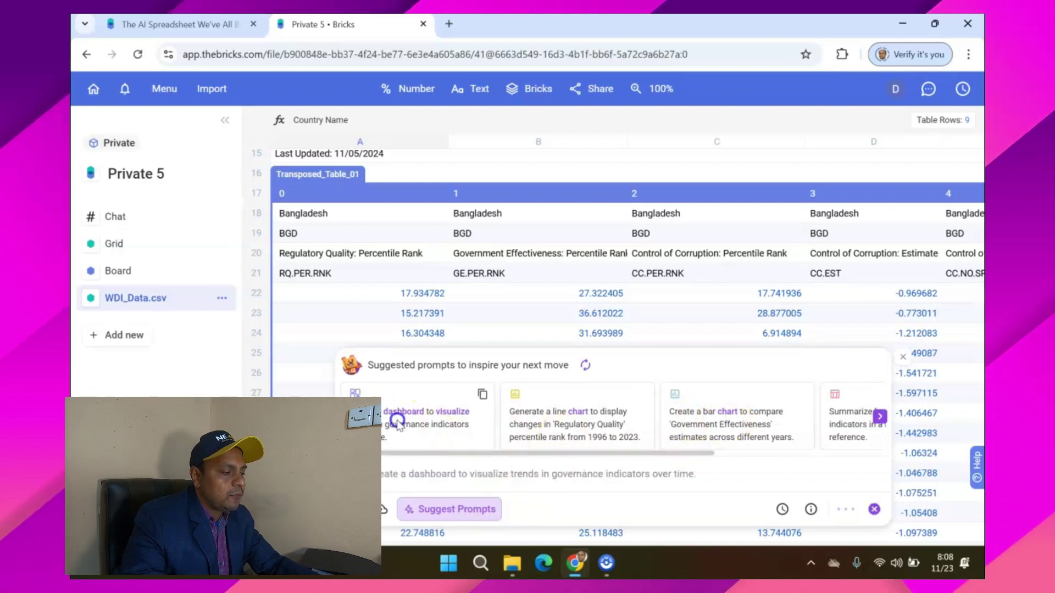